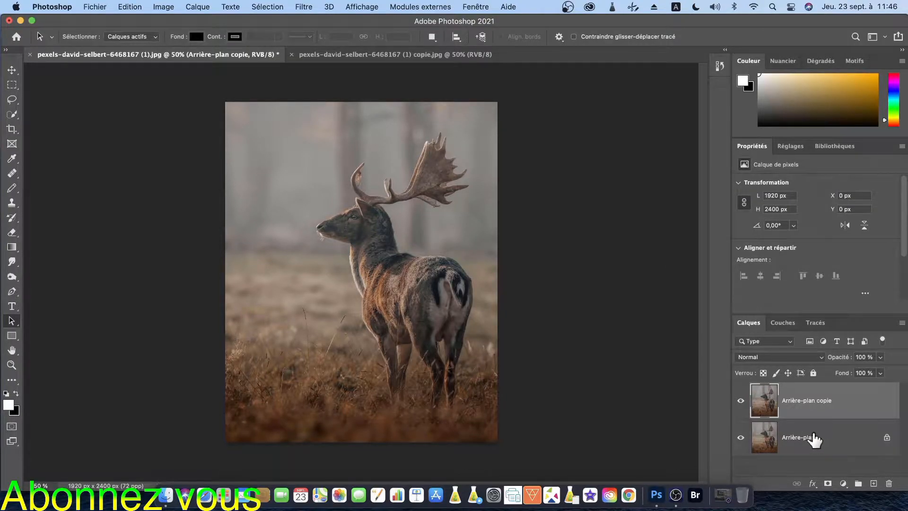
Unlock the background layer and rename it "fond".
left_click(808, 440)
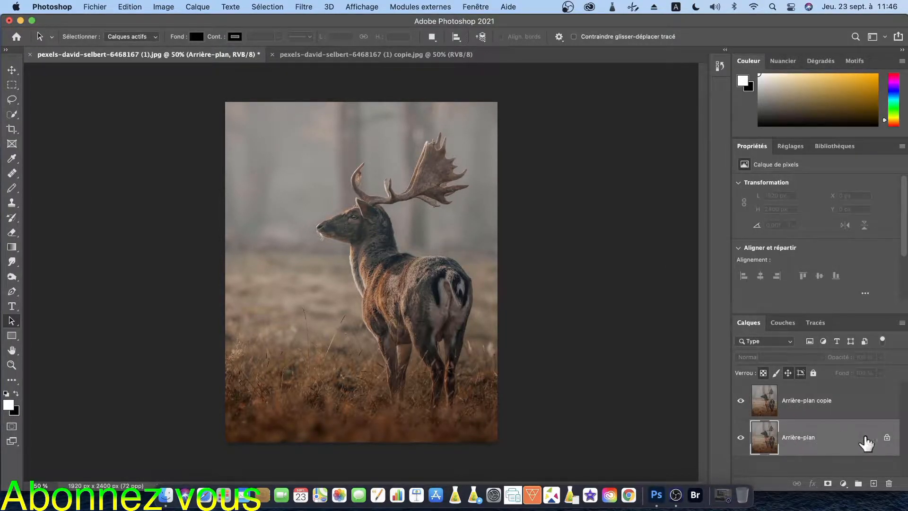
left_click(887, 439)
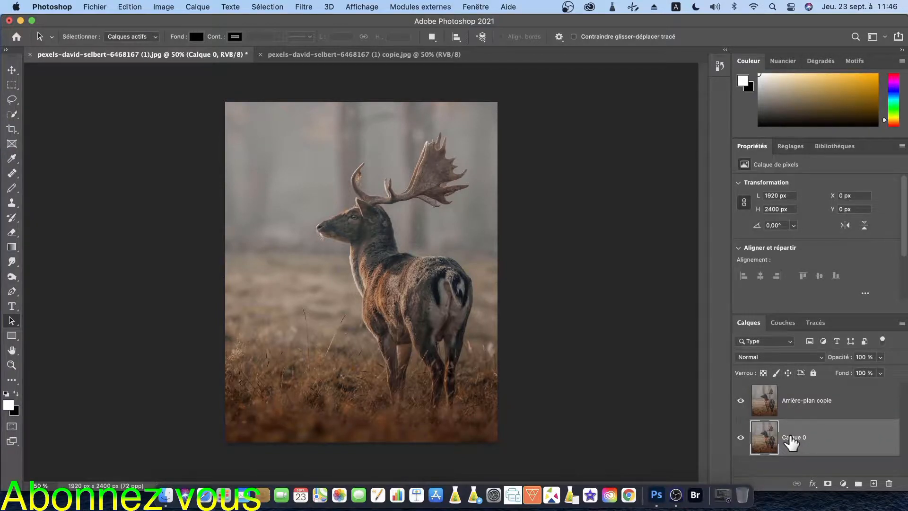
right_click(814, 434)
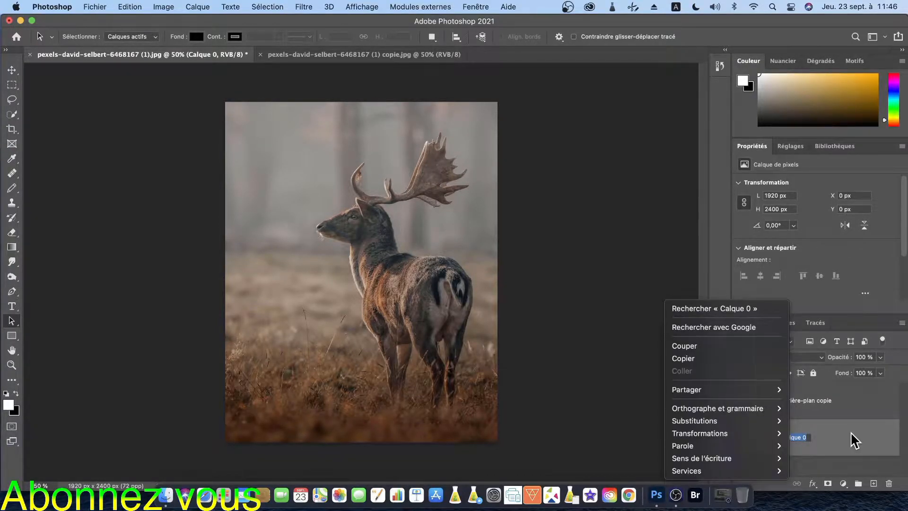
left_click(856, 440)
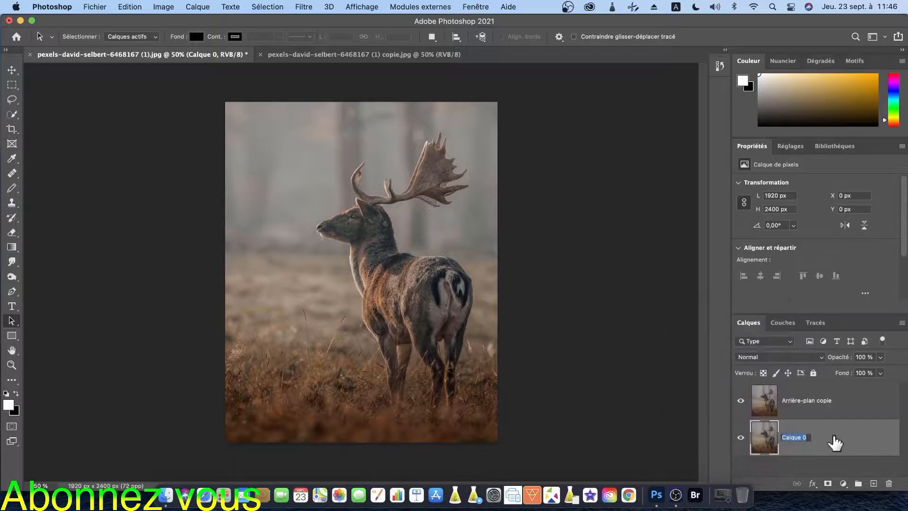
triple_click(807, 435)
key("BackSpace")
Rename the "Arrière-plan copie" layer as "cerf".
left_click(819, 403)
left_click(817, 408)
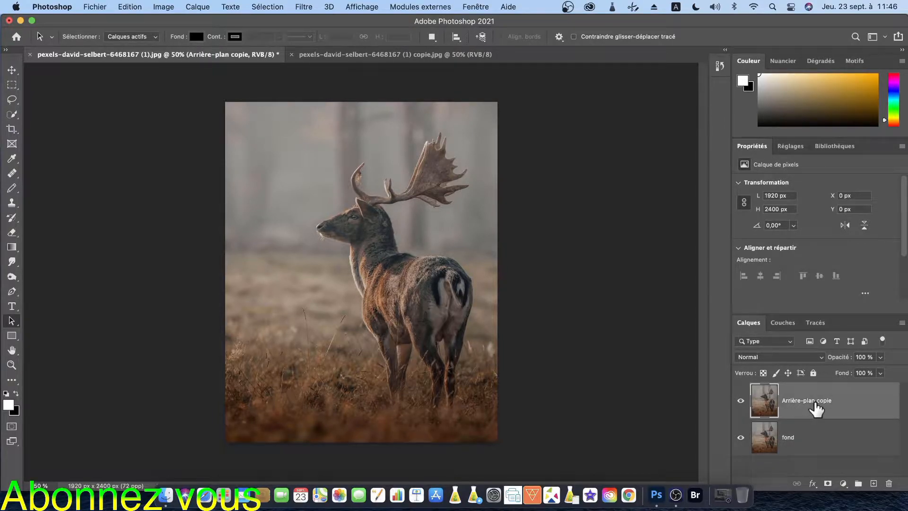
key("BackSpace")
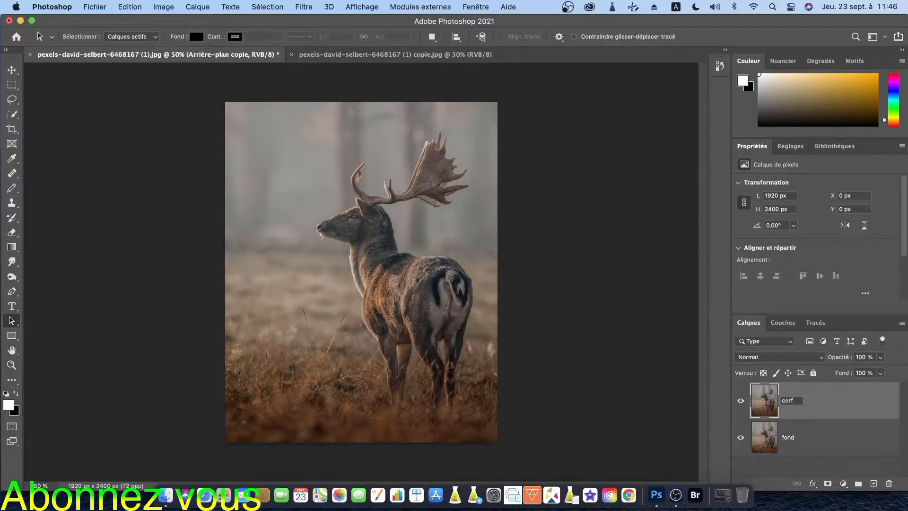
key("Return")
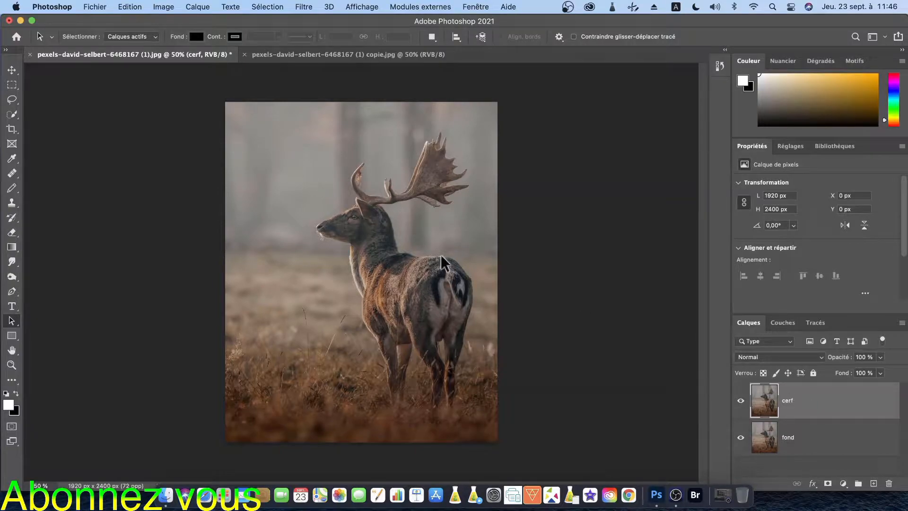
Select the deer's antlers on the cerf layer with the Object Selection tool in Rectangle mode.
left_click(12, 114)
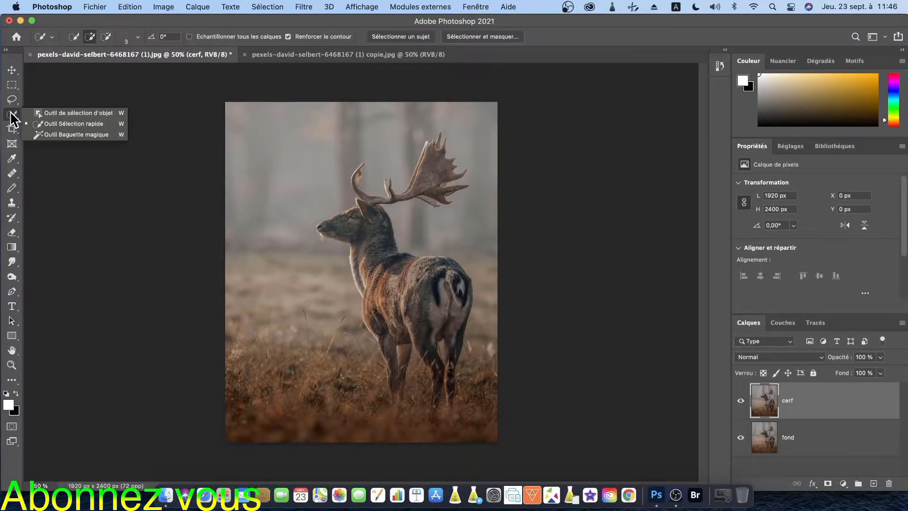
left_click(47, 113)
left_click_drag(334, 131, 470, 208)
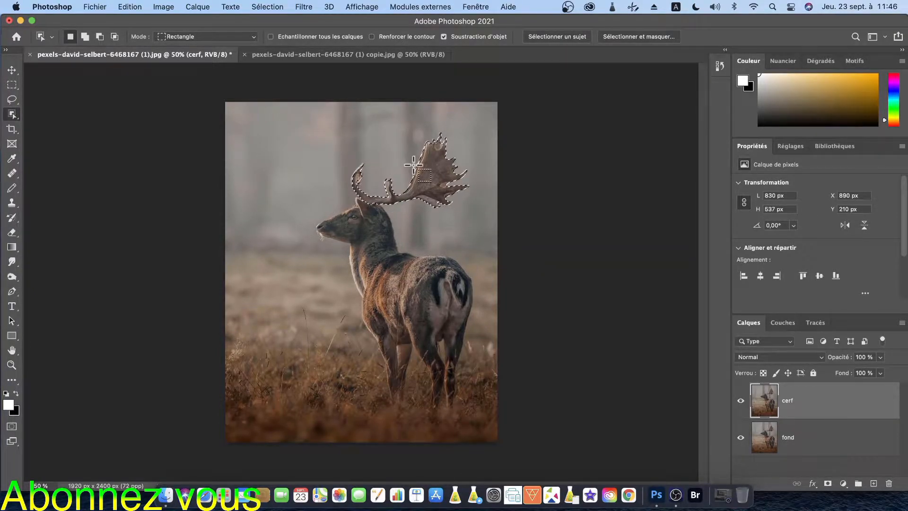
Add a layer mask to the cerf layer from the antler selection and hide the fond layer.
scroll(389, 182, "up", 1)
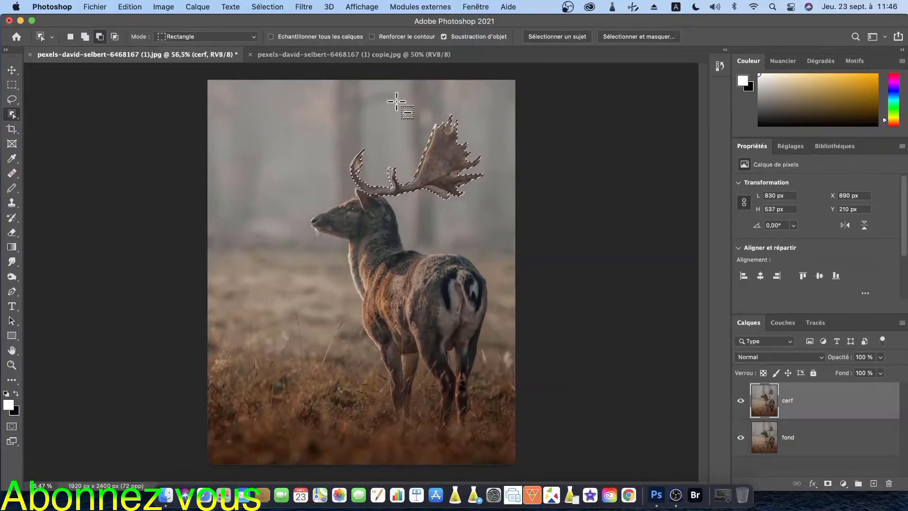
scroll(388, 134, "up", 5)
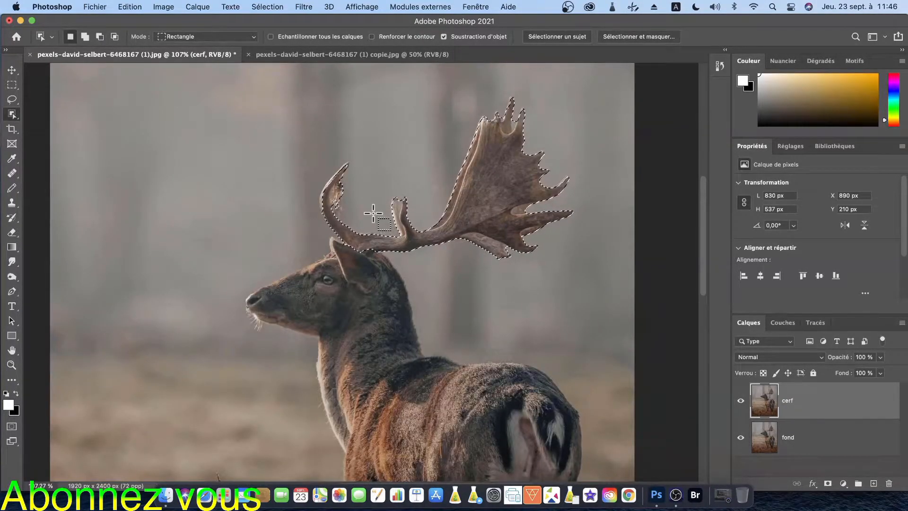
scroll(374, 201, "up", 2)
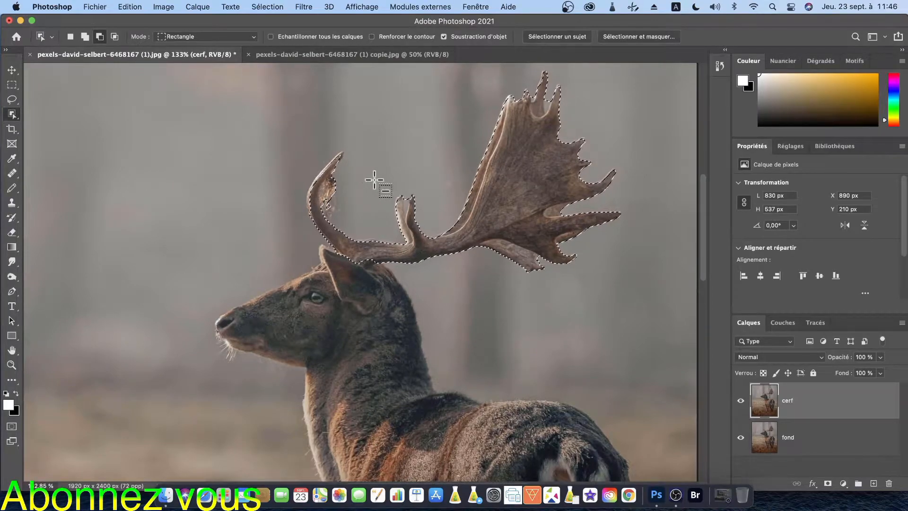
scroll(349, 203, "up", 1)
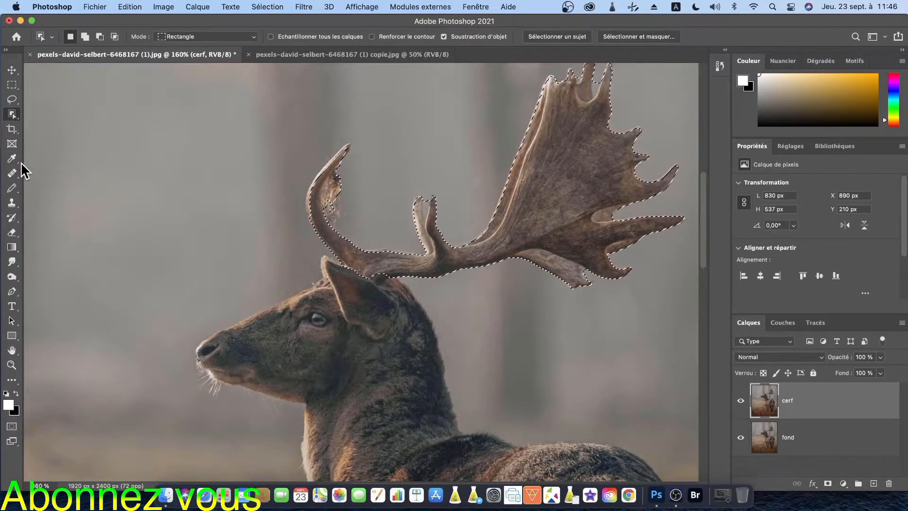
left_click(828, 487)
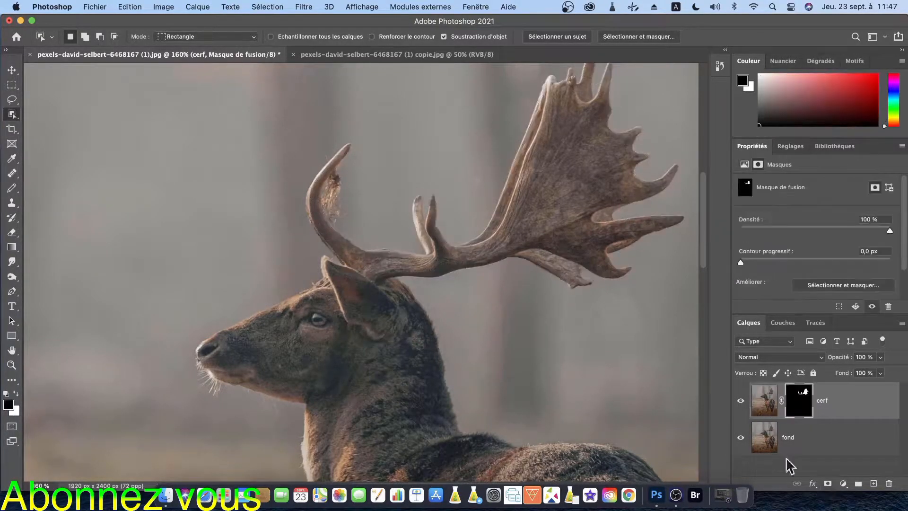
left_click(742, 438)
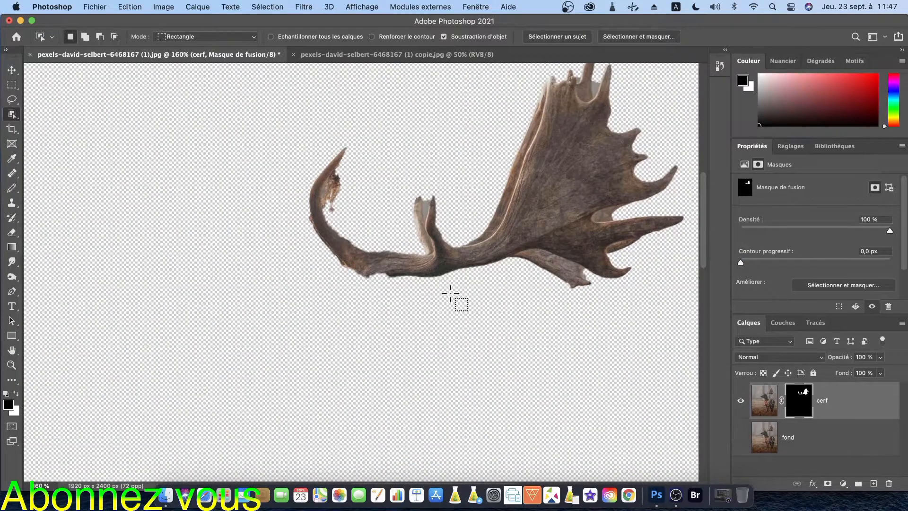
Paint black on the cerf mask with a 16 px brush at 0 % hardness to remove the ragged remnants inside the curved front tine.
key("b")
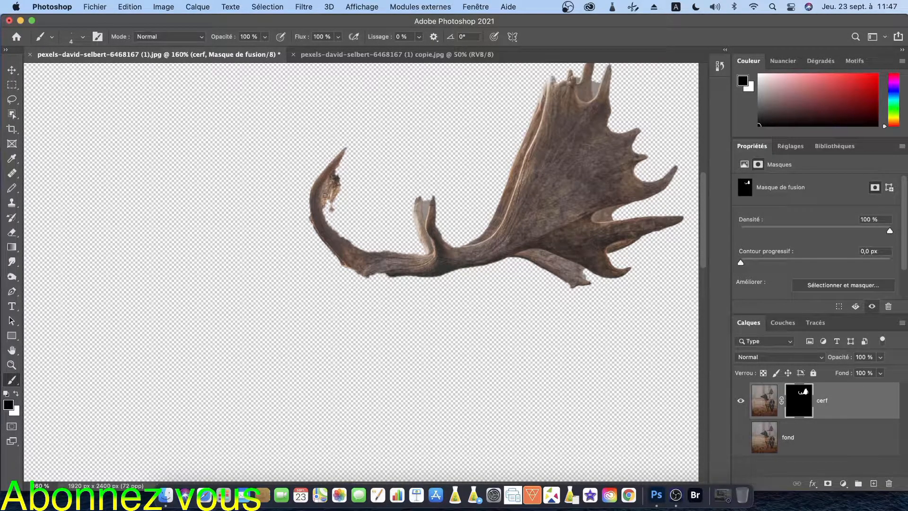
left_click(16, 395)
left_click(16, 396)
left_click(83, 37)
left_click_drag(68, 73, 104, 95)
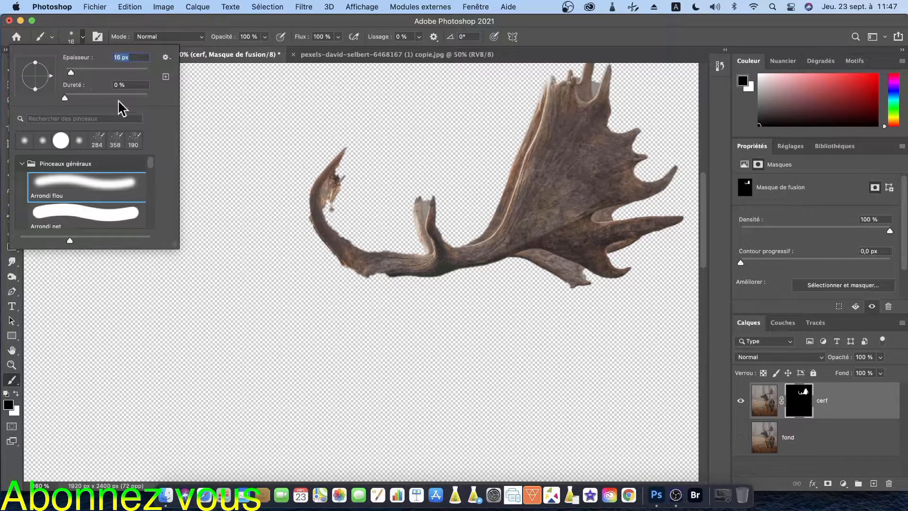
left_click(350, 179)
left_click_drag(344, 178, 334, 204)
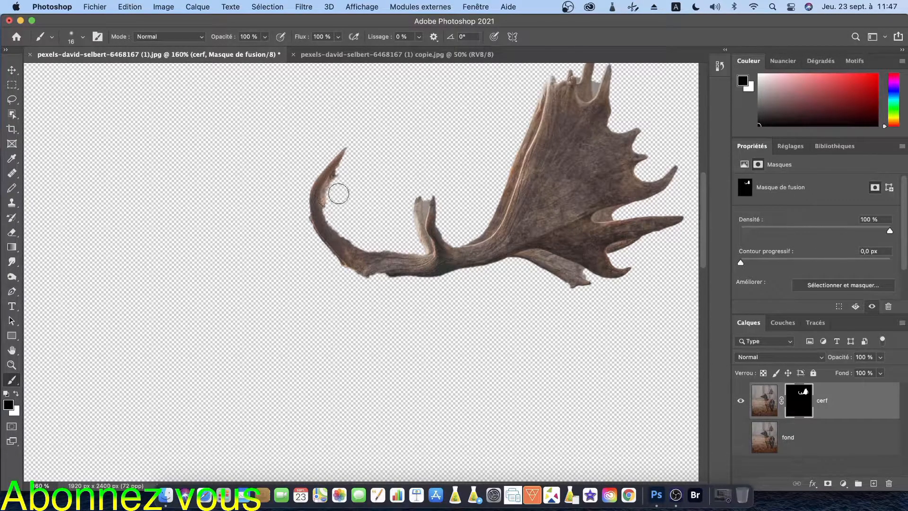
scroll(363, 181, "up", 10)
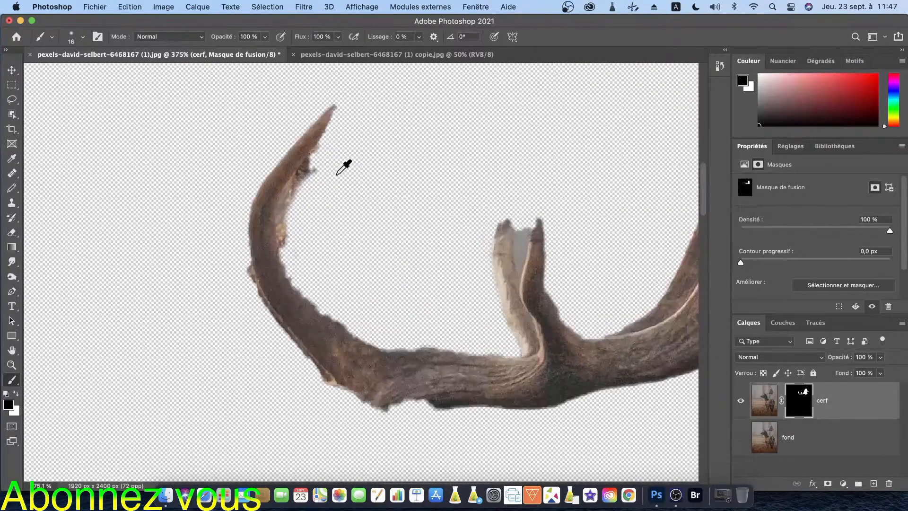
mouse_move(318, 169)
left_mouse_down()
mouse_move(283, 211)
mouse_move(278, 262)
mouse_move(294, 289)
mouse_move(277, 223)
mouse_move(346, 121)
mouse_move(290, 205)
mouse_move(285, 296)
mouse_move(337, 346)
mouse_move(392, 369)
left_mouse_up()
Rework the mask with the Arrondi net brush, painting white to restore missing parts of the curved front tine and the two small middle tines.
left_click(83, 37)
left_click(97, 207)
mouse_move(256, 207)
left_mouse_down()
mouse_move(250, 225)
mouse_move(265, 188)
mouse_move(345, 99)
mouse_move(334, 116)
left_mouse_up()
key("x")
scroll(264, 314, "down", 2)
left_click_drag(312, 378, 269, 327)
scroll(453, 399, "down", 8)
mouse_move(482, 205)
left_mouse_down()
mouse_move(426, 216)
mouse_move(361, 208)
mouse_move(337, 186)
mouse_move(332, 209)
mouse_move(423, 225)
mouse_move(384, 226)
mouse_move(313, 170)
mouse_move(279, 185)
mouse_move(508, 212)
mouse_move(585, 183)
mouse_move(551, 177)
left_mouse_up()
scroll(599, 219, "up", 7)
scroll(551, 177, "up", 3)
Paint black on the mask with a 12 px brush to trim the background around the curved tine's tip and outer edge.
left_click(17, 394)
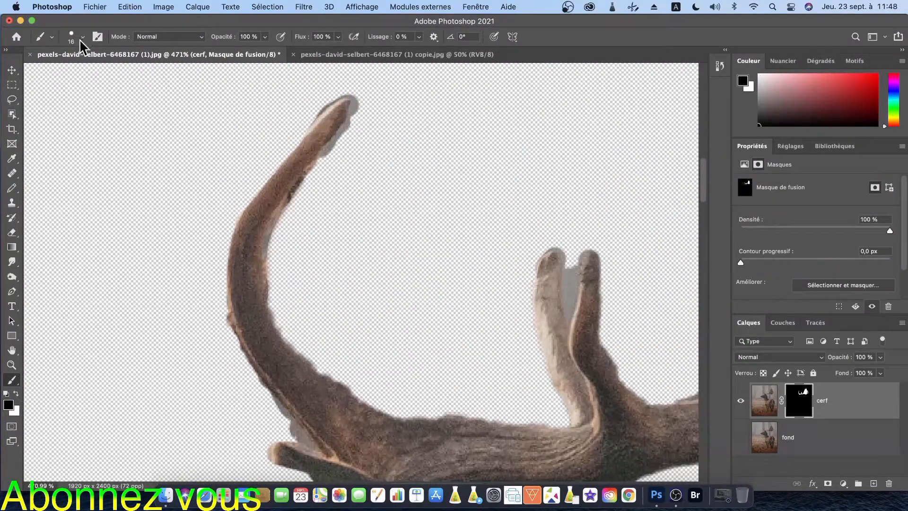
left_click(83, 38)
left_click_drag(82, 69, 79, 69)
scroll(326, 80, "up", 5)
mouse_move(365, 215)
left_mouse_down()
mouse_move(403, 185)
mouse_move(299, 133)
mouse_move(385, 172)
left_mouse_up()
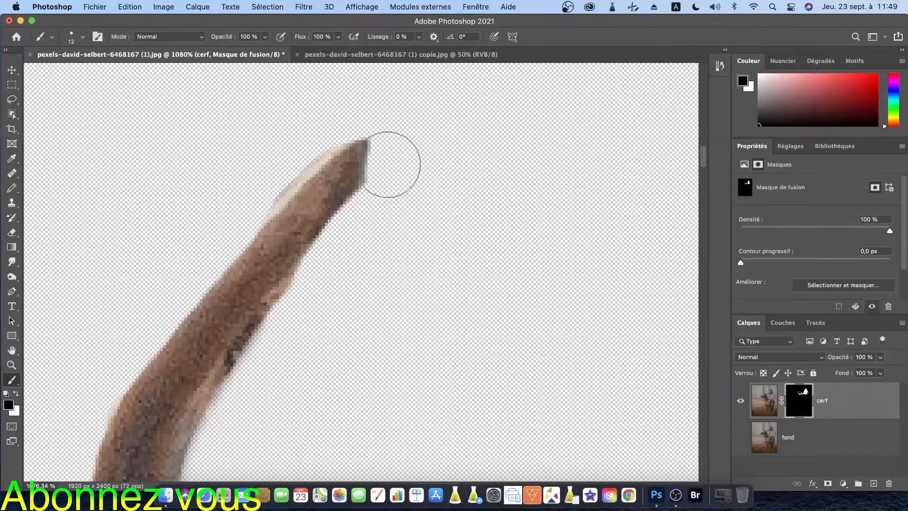
scroll(370, 173, "down", 10)
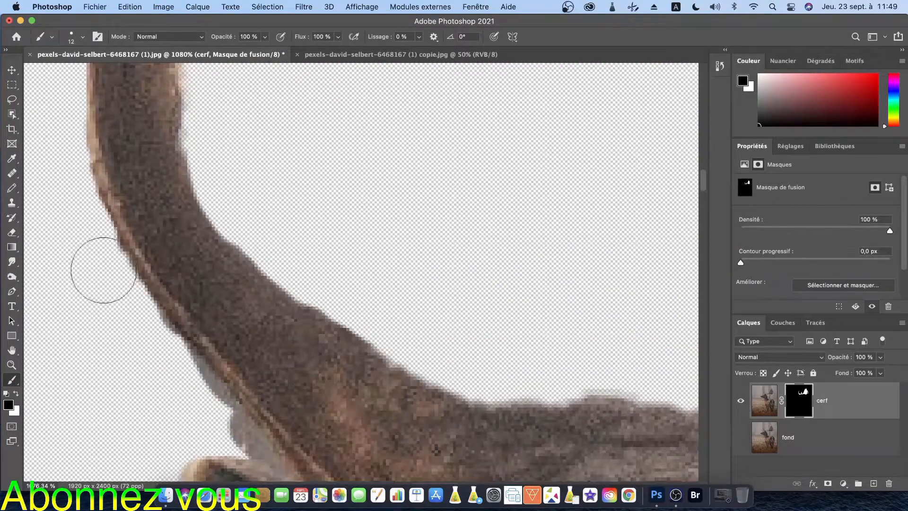
left_click_drag(203, 364, 151, 331)
Mask out the leftover background along the underside of the antler's base.
scroll(151, 331, "down", 5)
mouse_move(257, 254)
left_mouse_down()
mouse_move(264, 297)
mouse_move(243, 277)
mouse_move(399, 371)
mouse_move(481, 412)
mouse_move(328, 325)
mouse_move(546, 441)
left_mouse_up()
scroll(632, 408, "down", 2)
scroll(632, 407, "up", 2)
left_click(83, 37)
left_click(66, 176)
mouse_move(341, 324)
left_mouse_down()
mouse_move(523, 426)
mouse_move(558, 405)
mouse_move(503, 425)
left_mouse_up()
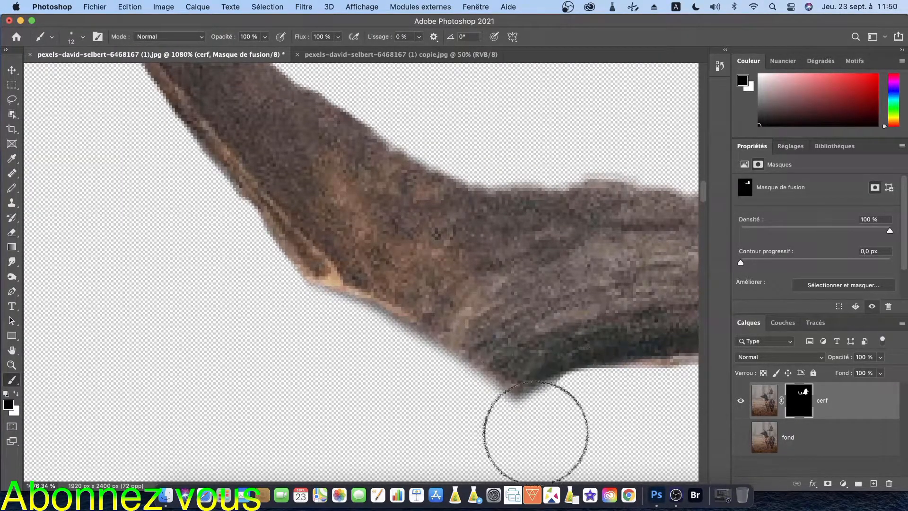
Trim the mask along the upper edge of the antler's main beam with the 12 px brush.
scroll(503, 426, "down", 3)
scroll(571, 316, "down", 2)
left_click(81, 36)
left_click(547, 280)
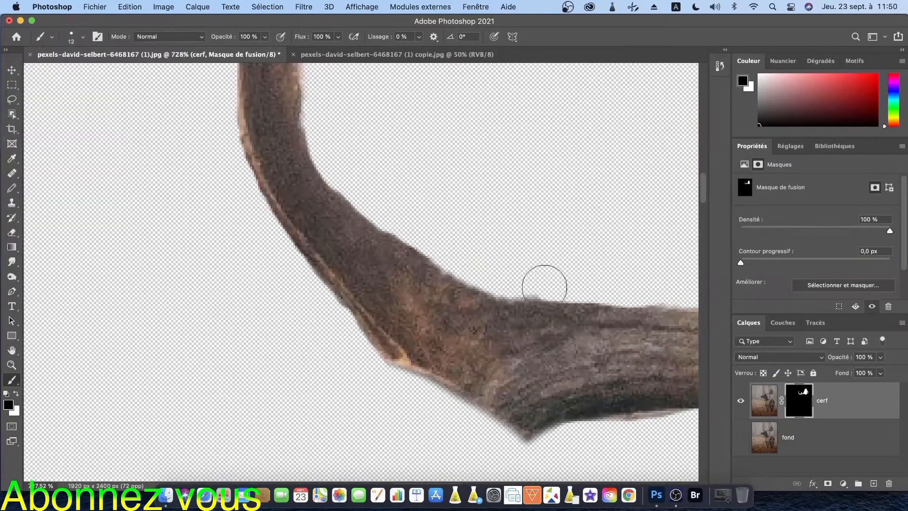
Mask out the grey fringe around the two small middle tines with the 12 px brush.
scroll(442, 361, "down", 2)
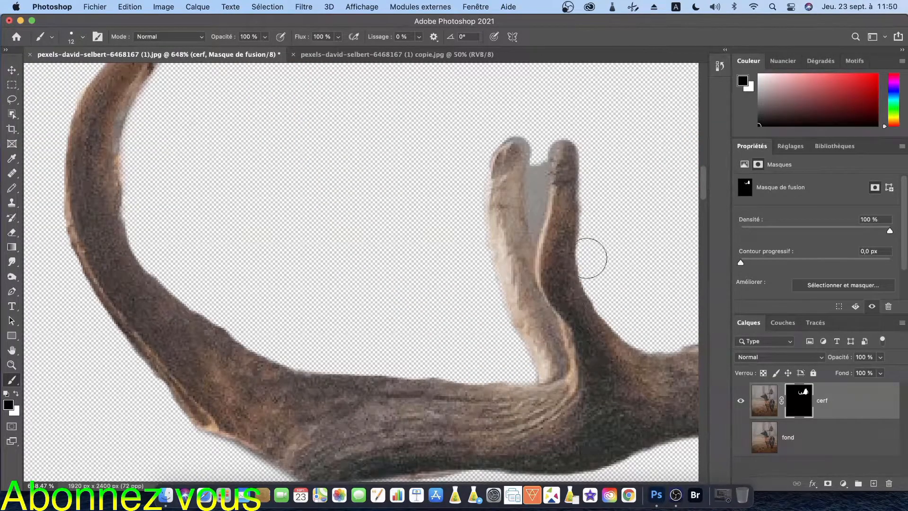
scroll(337, 167, "up", 3)
scroll(350, 162, "down", 1)
scroll(456, 172, "down", 5)
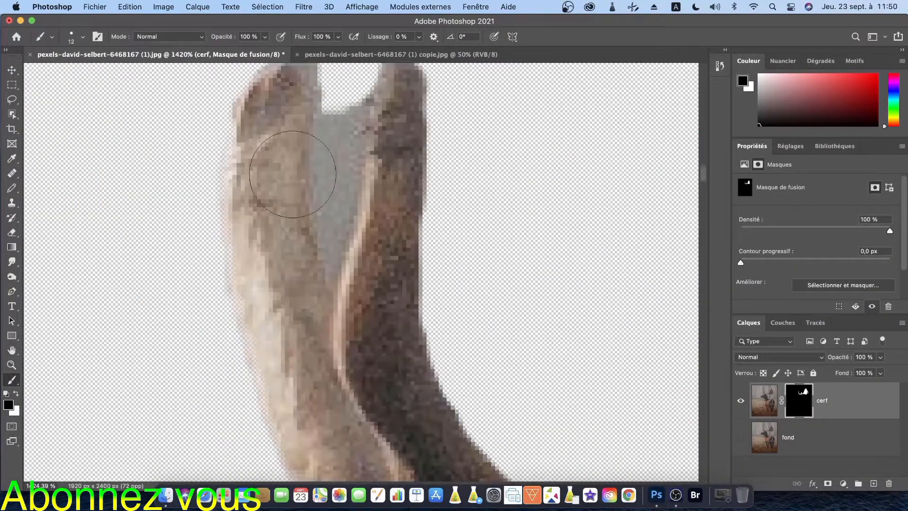
left_click_drag(260, 219, 378, 162)
scroll(379, 162, "down", 5)
mouse_move(653, 192)
left_mouse_down()
mouse_move(627, 190)
mouse_move(661, 219)
left_mouse_up()
scroll(661, 218, "down", 3)
mouse_move(123, 144)
left_mouse_down()
mouse_move(103, 180)
mouse_move(108, 282)
left_mouse_up()
Reduce the brush to 6 px and mask out the grey background between the two small middle tines.
scroll(412, 145, "up", 1)
left_click(83, 36)
left_click_drag(72, 77, 67, 77)
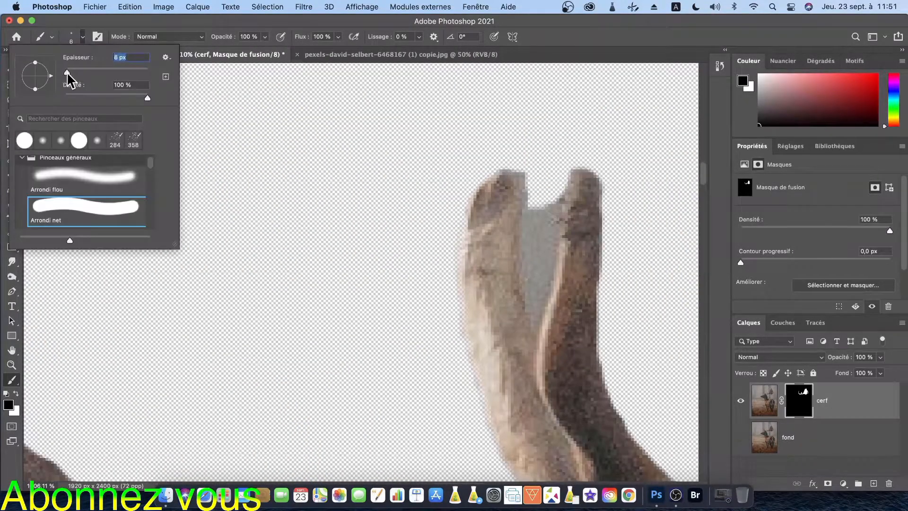
left_click(540, 210)
mouse_move(539, 211)
left_mouse_down()
mouse_move(566, 166)
mouse_move(532, 255)
mouse_move(527, 243)
mouse_move(547, 277)
mouse_move(544, 294)
mouse_move(552, 222)
left_mouse_up()
left_click(16, 394)
left_click(557, 277)
left_click(16, 394)
Clear the narrow bottom of the gap between the middle tines with a 4 px brush and trim the neighbouring antler edges.
scroll(655, 303, "down", 6)
scroll(473, 402, "up", 8)
left_click_drag(458, 430, 450, 370)
scroll(370, 258, "up", 3)
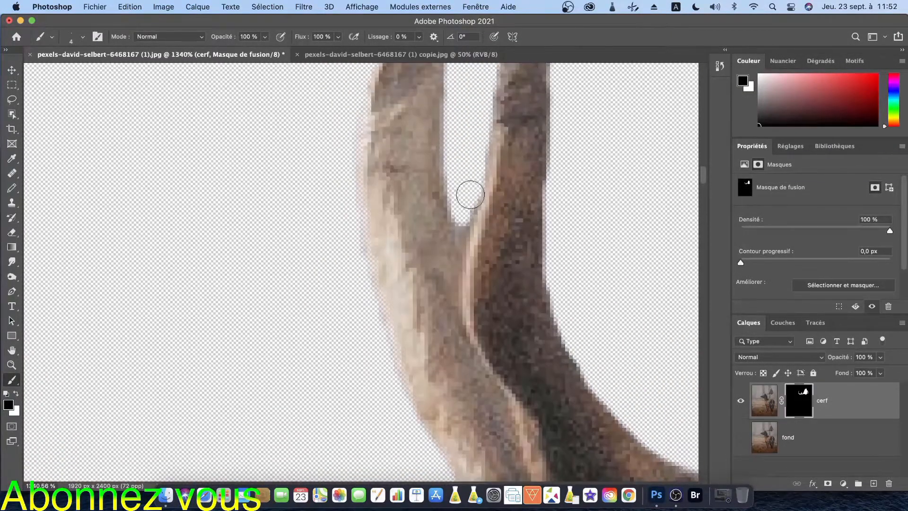
left_click_drag(468, 195, 459, 220)
scroll(516, 87, "down", 3)
mouse_move(488, 132)
left_mouse_down()
mouse_move(467, 250)
mouse_move(478, 264)
mouse_move(475, 295)
mouse_move(463, 251)
mouse_move(472, 330)
mouse_move(539, 162)
mouse_move(577, 221)
mouse_move(572, 155)
mouse_move(416, 132)
mouse_move(437, 134)
mouse_move(392, 242)
left_mouse_up()
scroll(179, 175, "down", 5)
left_click_drag(180, 175, 103, 370)
scroll(626, 280, "up", 2)
Refine the antler beam's edge on the mask, restoring missing parts with white and trimming the excess with black.
scroll(627, 280, "down", 10)
scroll(627, 279, "up", 3)
left_click(16, 394)
left_click_drag(474, 310, 610, 314)
left_click(16, 393)
mouse_move(377, 340)
left_mouse_down()
mouse_move(454, 327)
mouse_move(675, 326)
mouse_move(611, 326)
left_mouse_up()
Fit the whole image on screen and show the fond layer again.
scroll(352, 246, "down", 5)
scroll(233, 203, "up", 5)
left_click(16, 394)
scroll(671, 186, "down", 3)
scroll(681, 171, "down", 5)
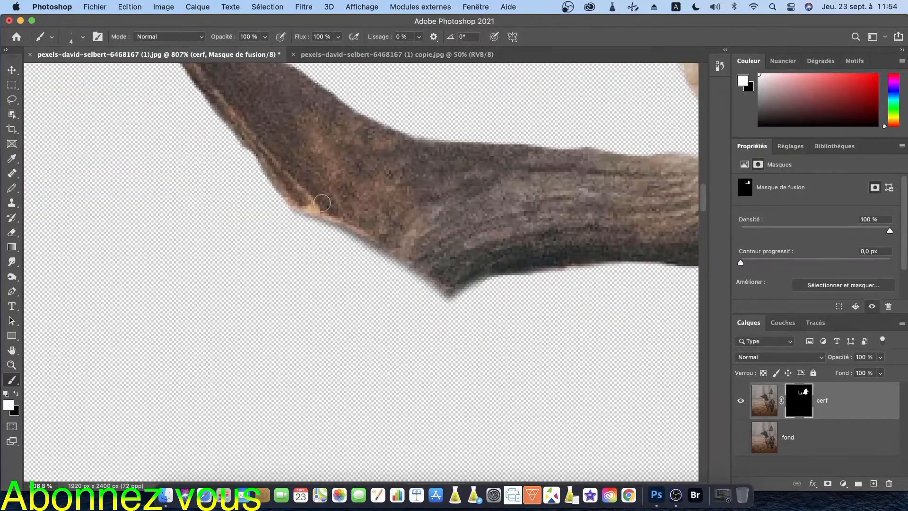
scroll(340, 198, "down", 8)
left_click(11, 365)
left_click(357, 37)
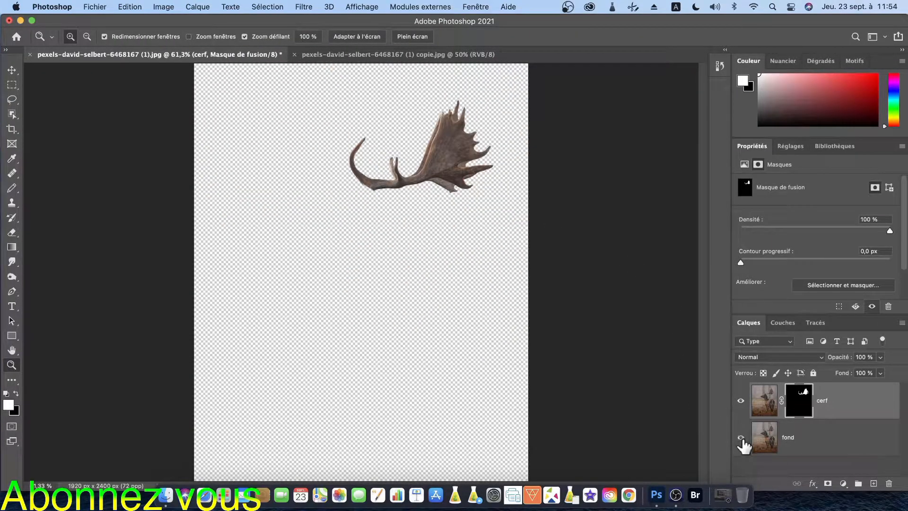
left_click(741, 437)
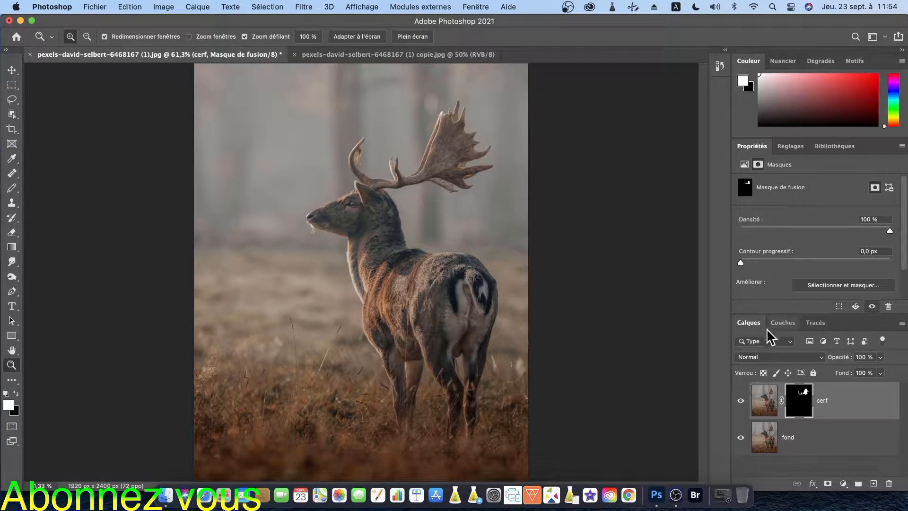
Convert the masked cerf layer to a smart object.
left_click(760, 404)
left_click(799, 401)
left_click(766, 403)
right_click(770, 403)
right_click(847, 404)
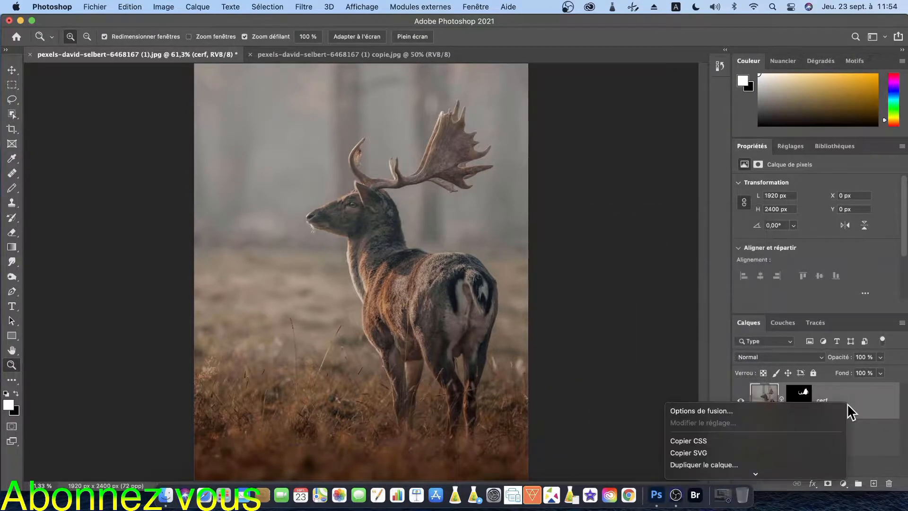
scroll(803, 452, "down", 3)
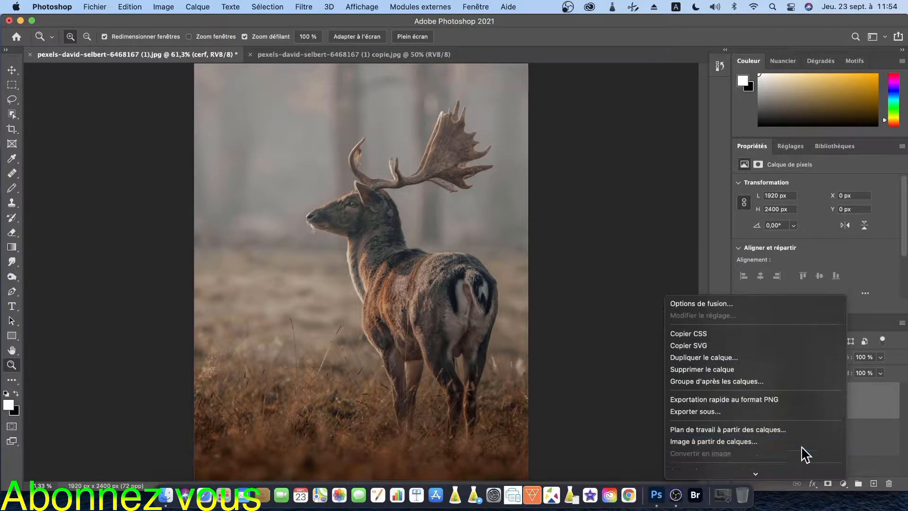
left_click(803, 448)
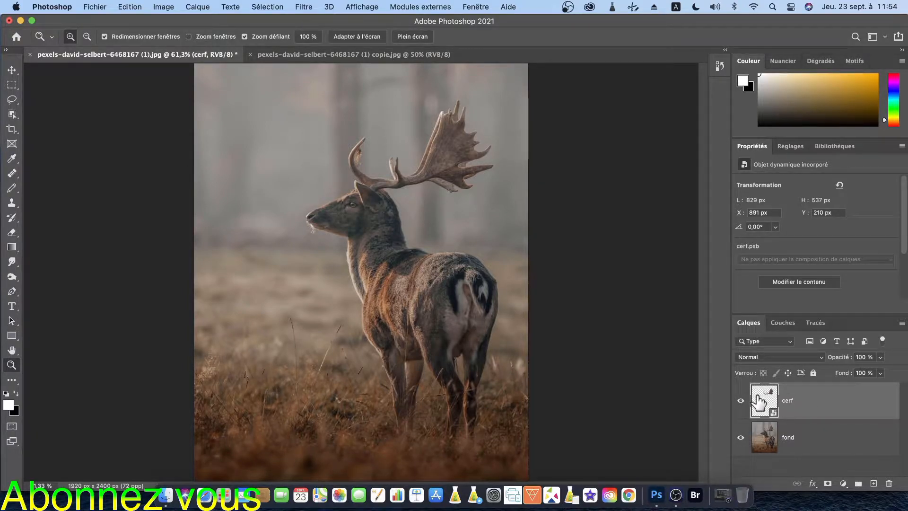
Set the cerf layer's blend mode to Densité linéaire - (Ajout) and apply a Gaussian blur with a 28,9 px radius to it.
left_click(821, 356)
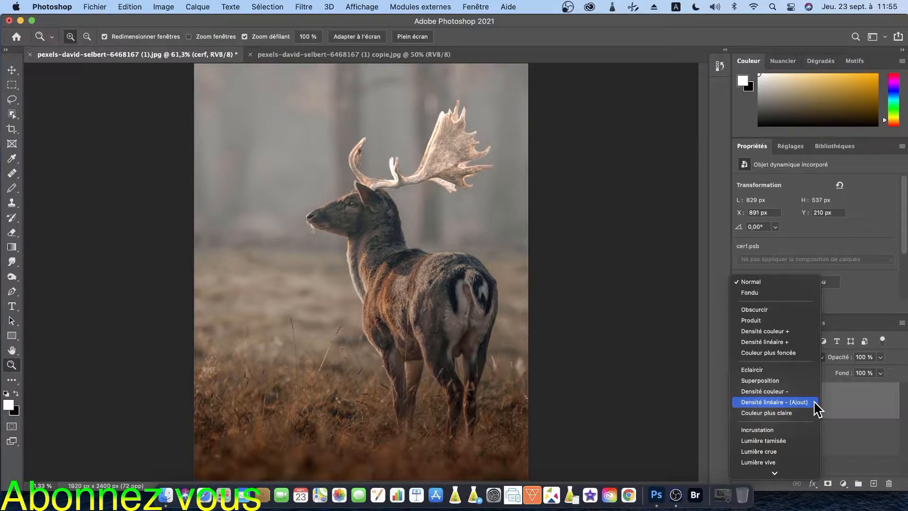
left_click(815, 405)
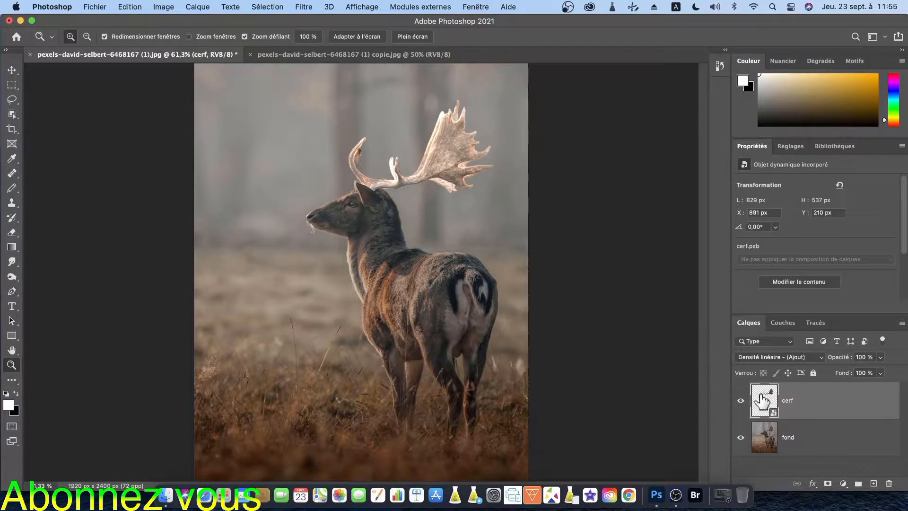
left_click(307, 7)
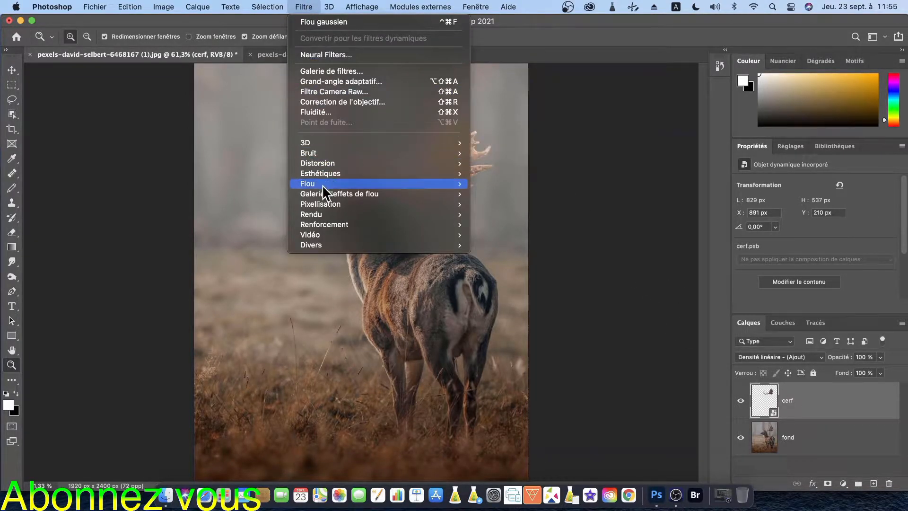
mouse_move(322, 184)
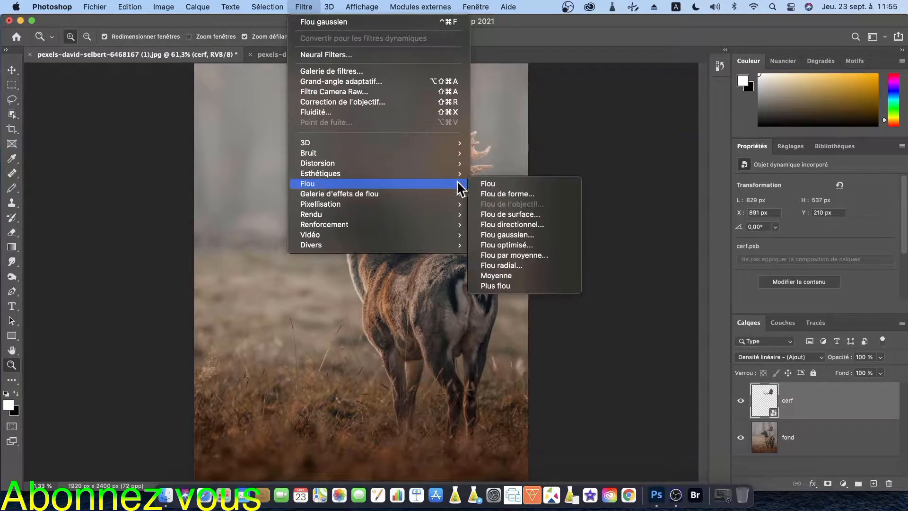
left_click(515, 235)
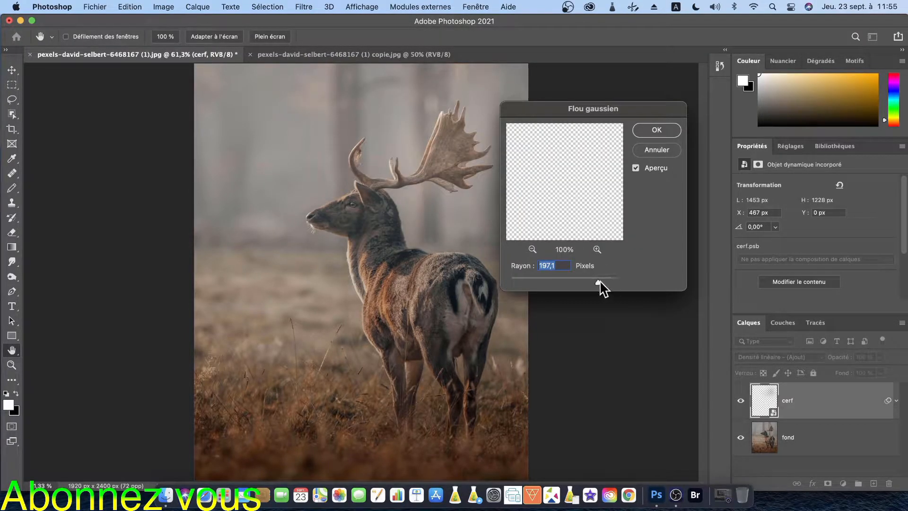
left_click_drag(598, 282, 559, 280)
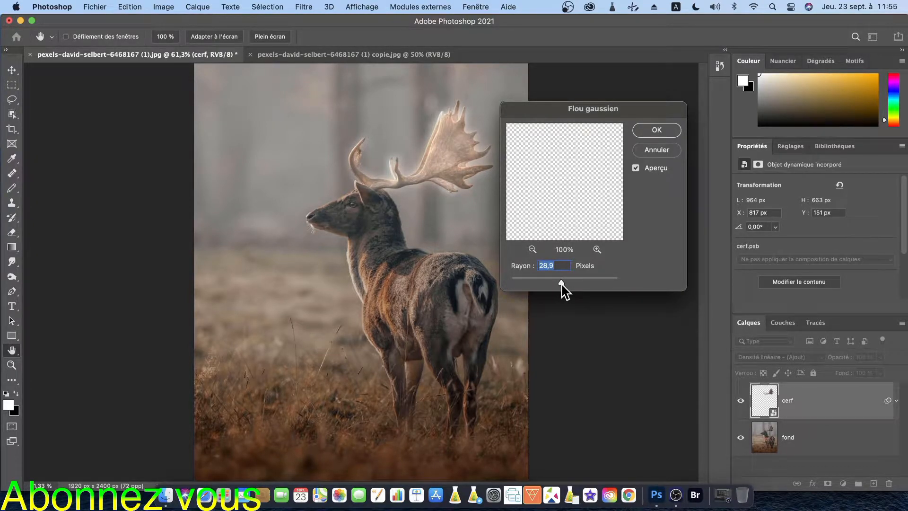
left_click(671, 133)
Add a Correspondance de couleur adjustment layer directly above the fond layer.
scroll(834, 434, "up", 1)
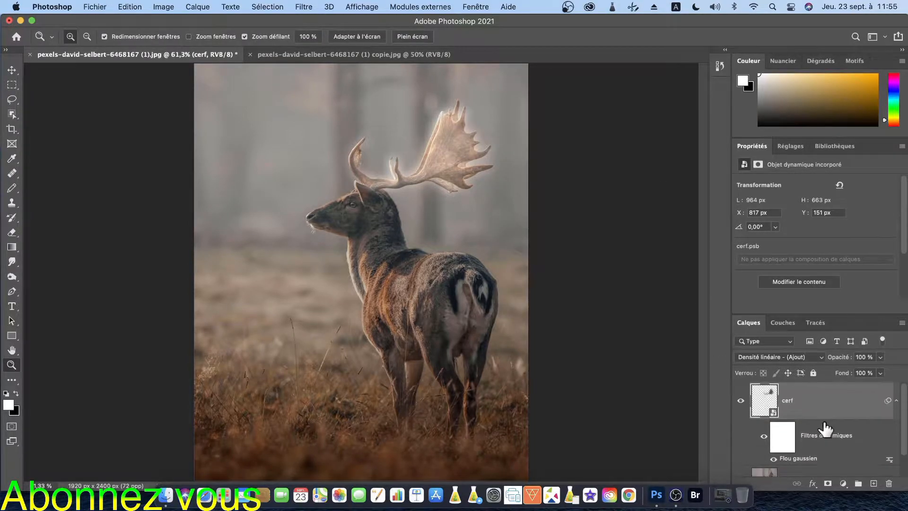
scroll(837, 466, "down", 1)
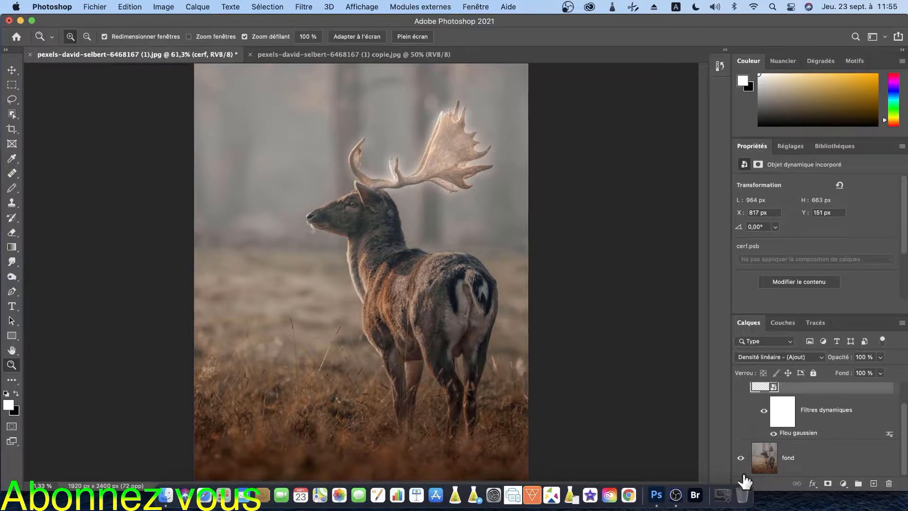
left_click(767, 466)
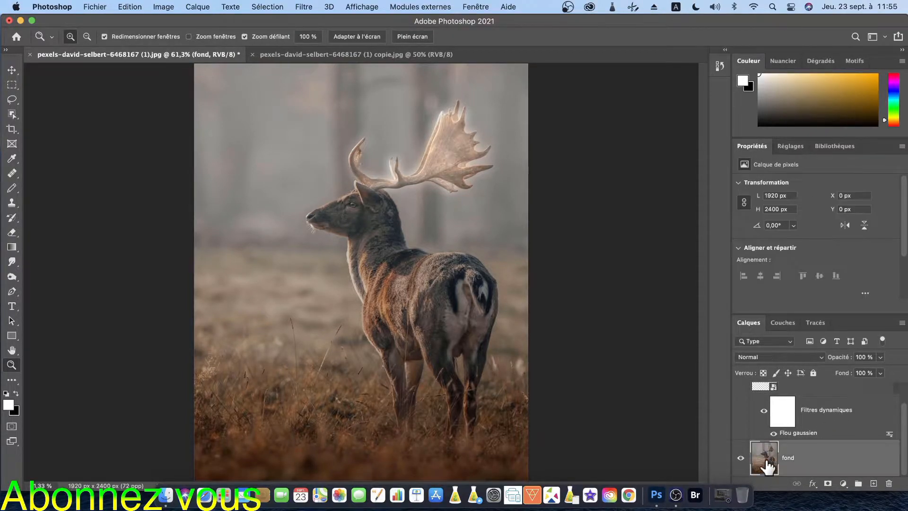
left_click(795, 145)
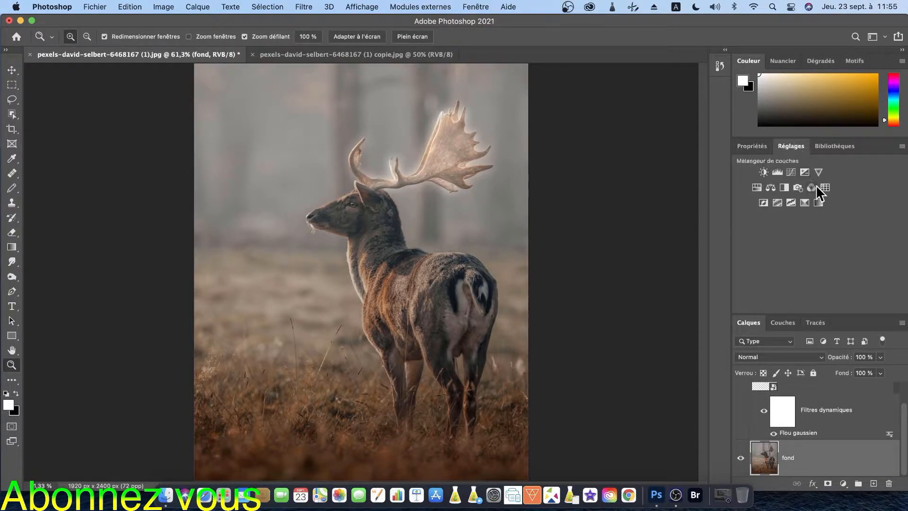
left_click(761, 386)
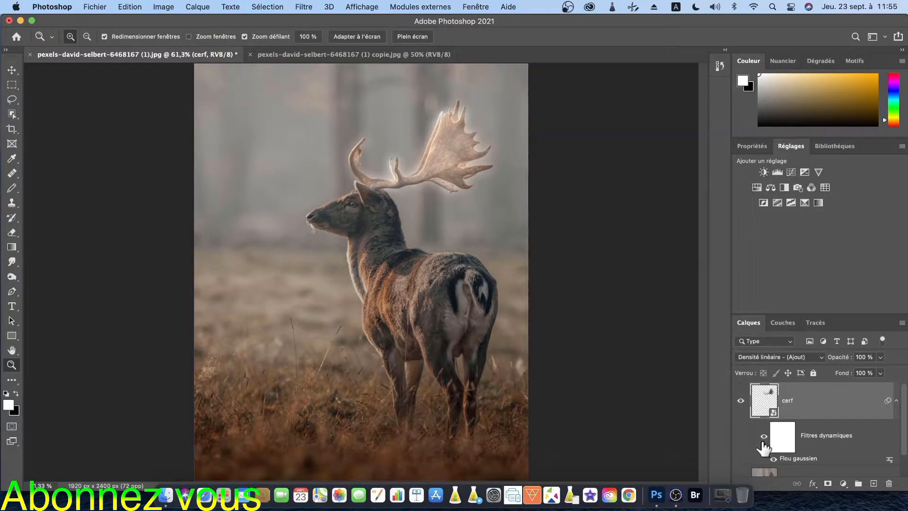
left_click(767, 473)
left_click(826, 188)
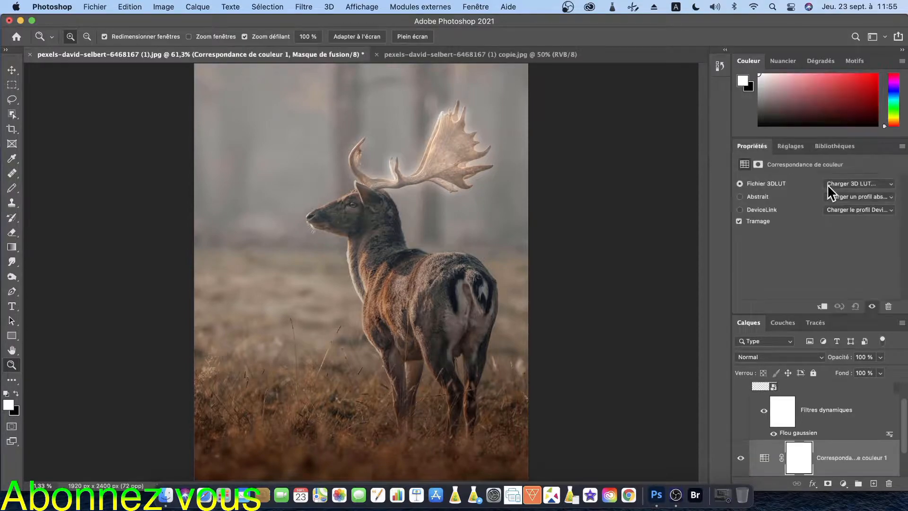
Check the fond layer by hiding and showing it, and load the Moonlight.3DL LUT in the Correspondance de couleur adjustment.
left_click(742, 459)
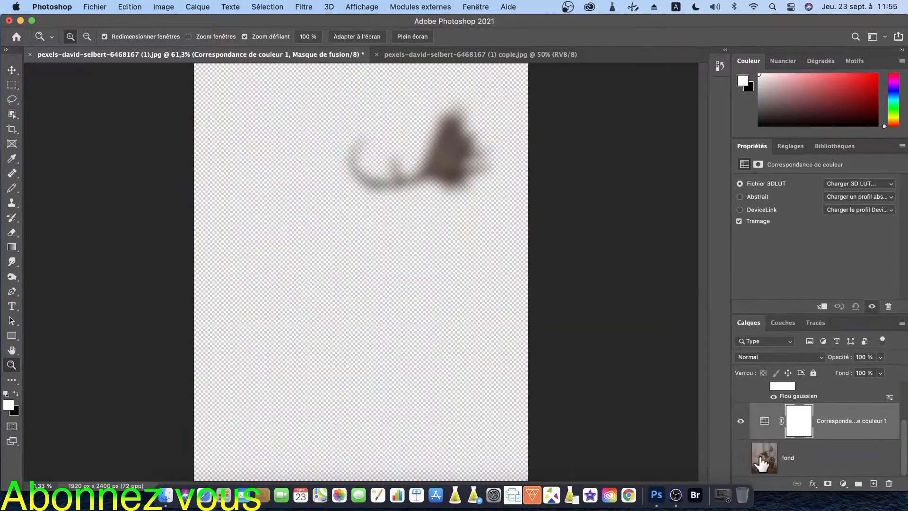
left_click(741, 458)
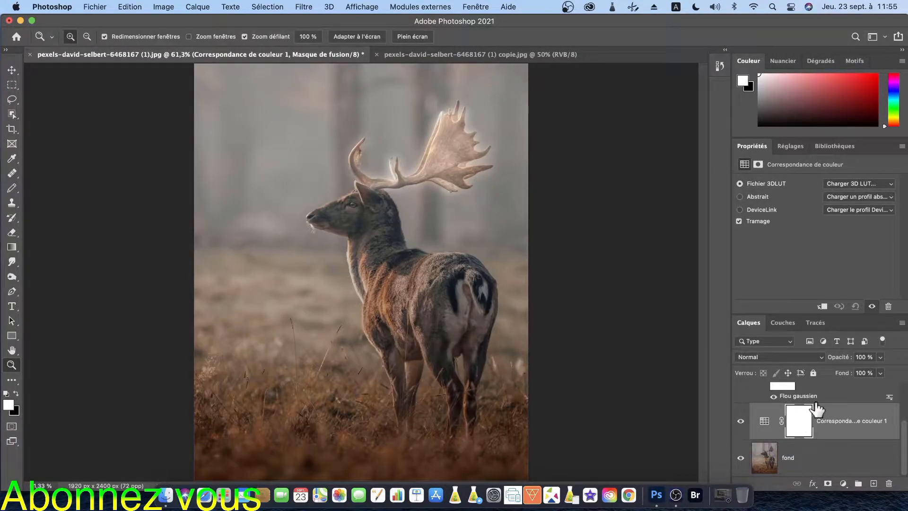
left_click(892, 184)
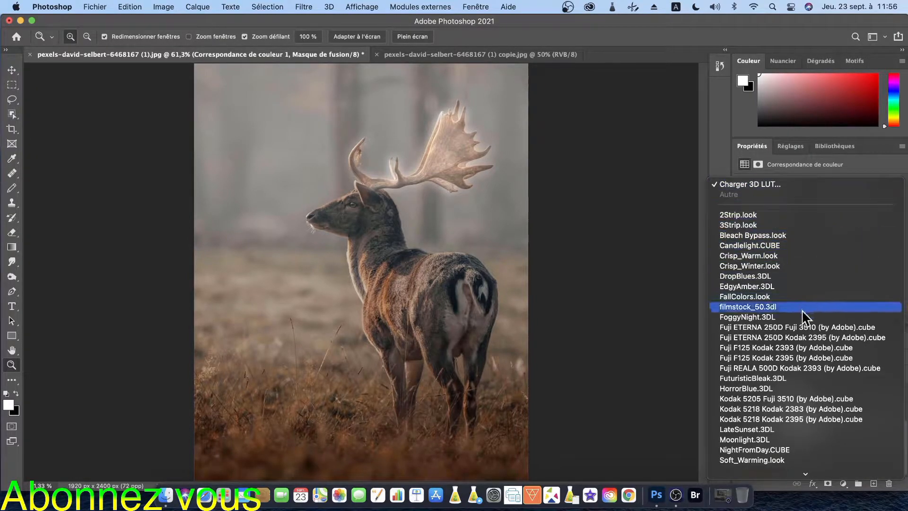
left_click(771, 439)
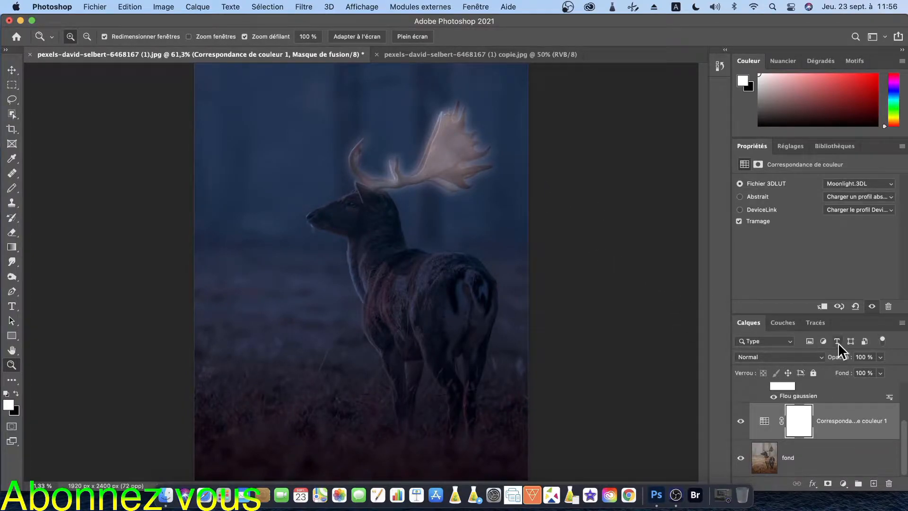
Increase the radius of the cerf layer's Flou gaussien smart filter to widen the glow around the antlers.
left_click(784, 397)
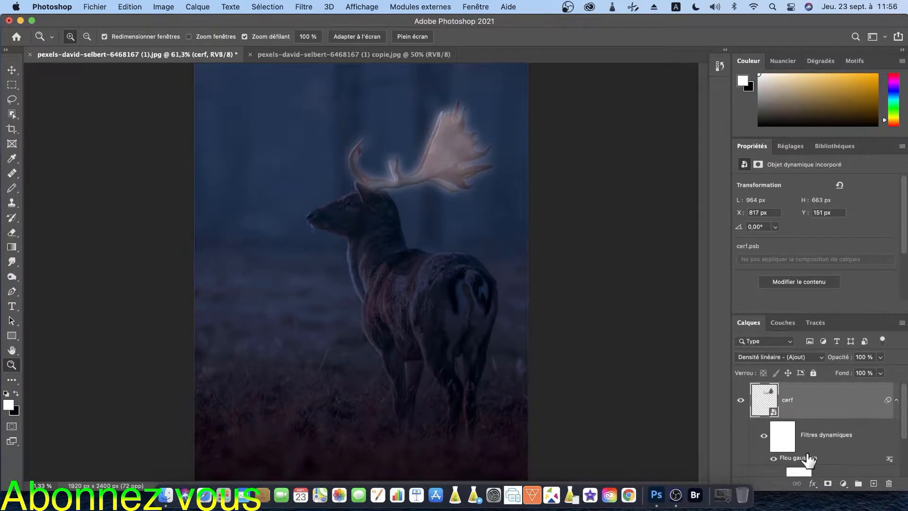
double_click(803, 450)
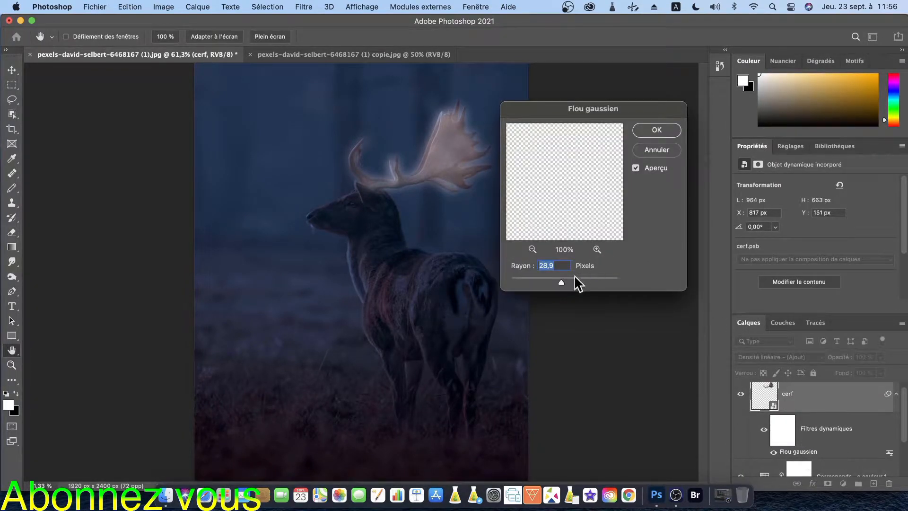
mouse_move(561, 283)
left_mouse_down()
mouse_move(552, 284)
mouse_move(582, 280)
mouse_move(564, 283)
left_mouse_up()
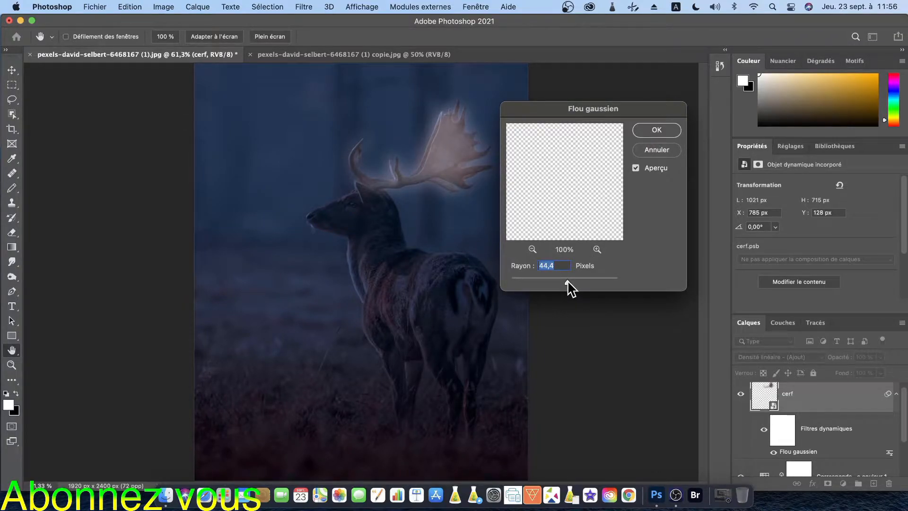
left_click_drag(569, 281, 566, 283)
left_click(663, 131)
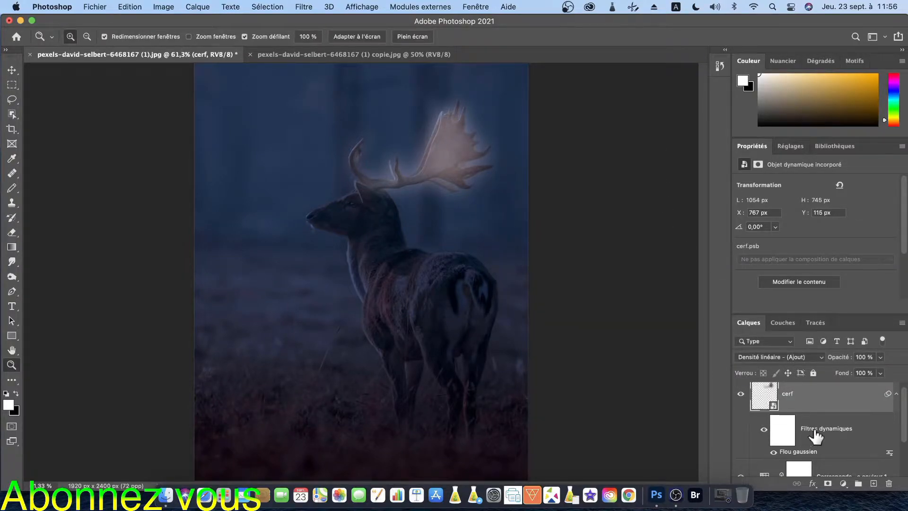
Add a Teinte/Saturation adjustment layer above cerf with saturation -48 and luminosity -6.
scroll(815, 439, "down", 3)
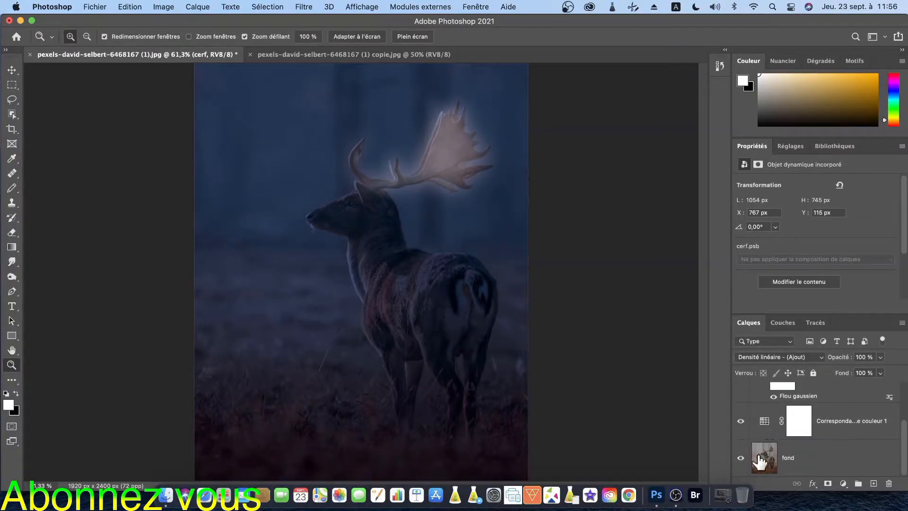
left_click(788, 147)
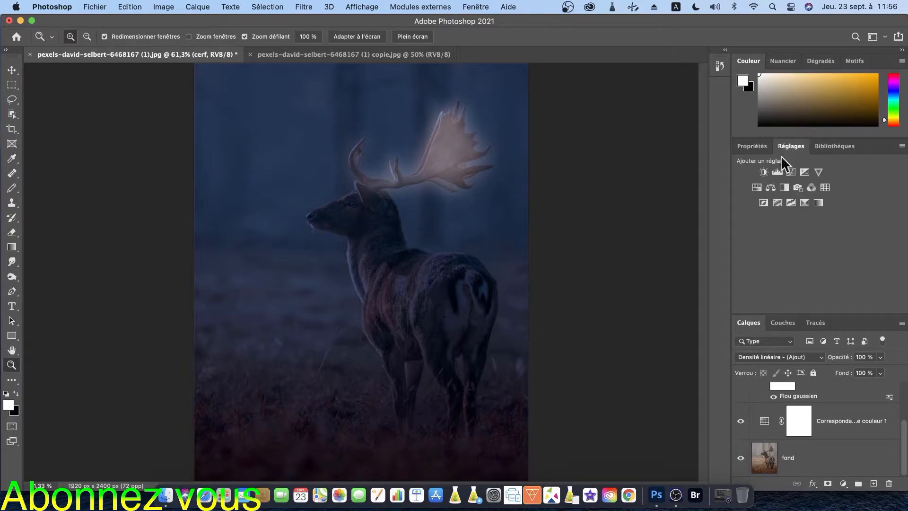
left_click(757, 188)
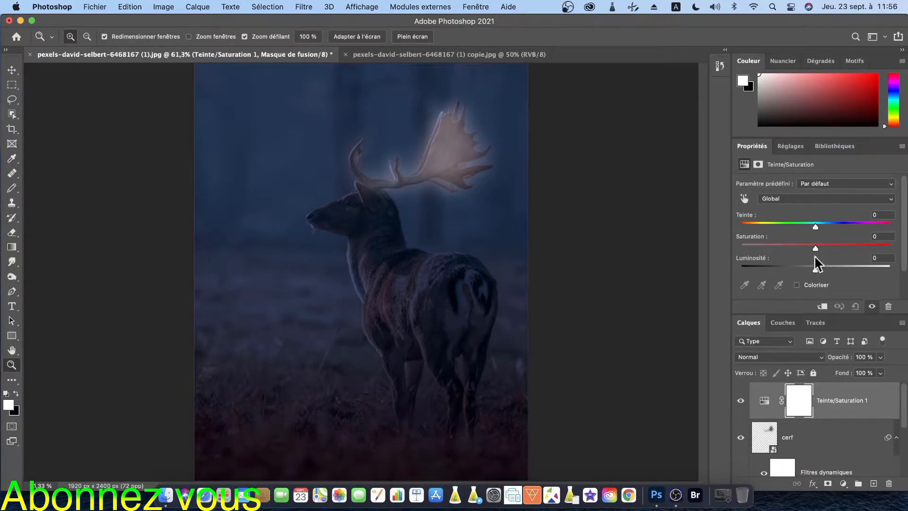
left_click_drag(814, 246, 779, 247)
left_click_drag(815, 270, 814, 269)
Delete the layer mask from the Teinte/Saturation adjustment above the cerf layer.
scroll(822, 410, "down", 3)
scroll(821, 410, "up", 3)
scroll(823, 425, "down", 2)
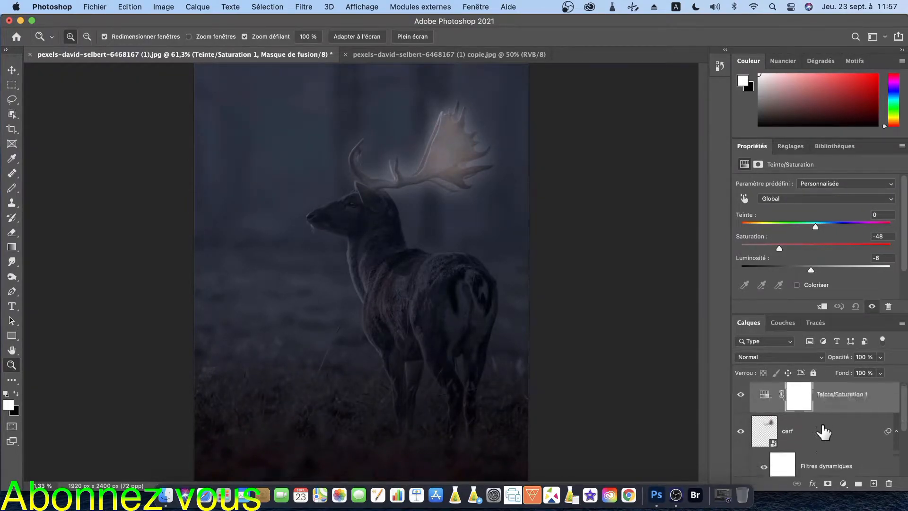
scroll(822, 428, "up", 2)
scroll(805, 405, "down", 4)
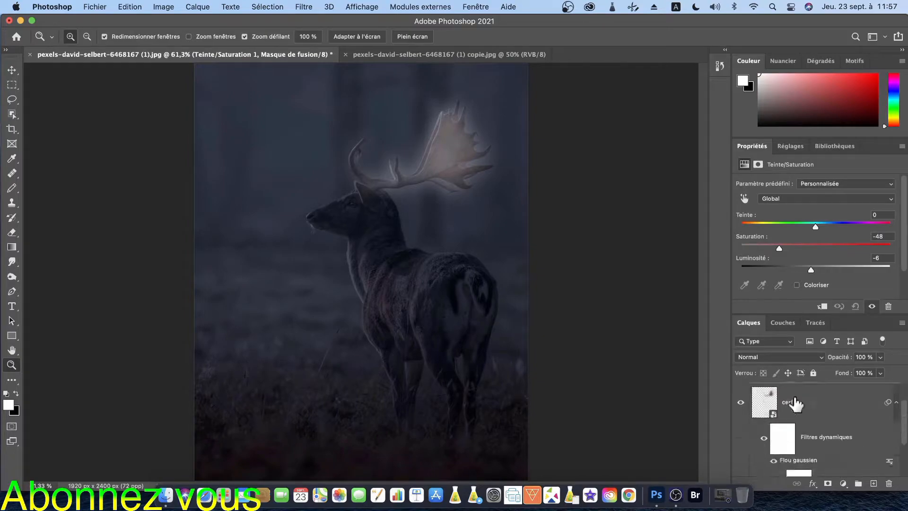
scroll(808, 408, "up", 3)
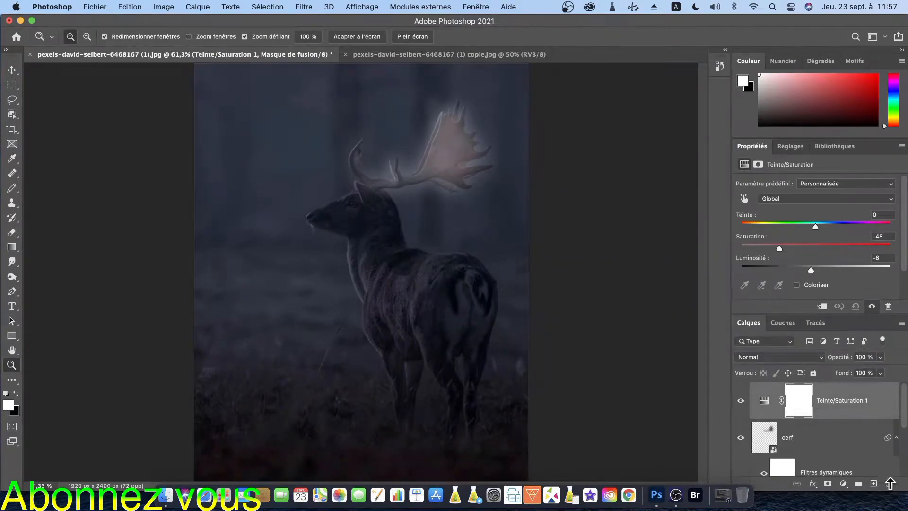
left_click(889, 484)
left_click(509, 187)
Add a second Teinte/Saturation adjustment layer directly above fond with saturation -39 and luminosity -14.
scroll(841, 419, "down", 3)
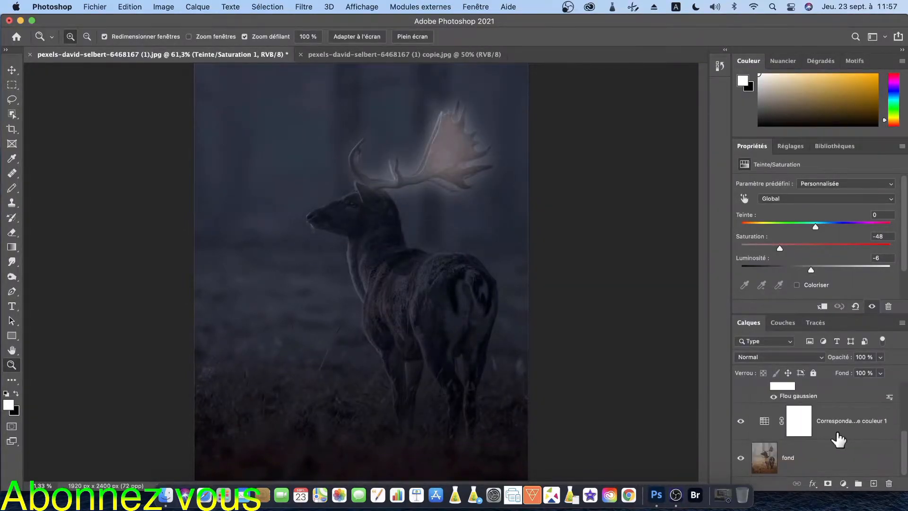
left_click(770, 458)
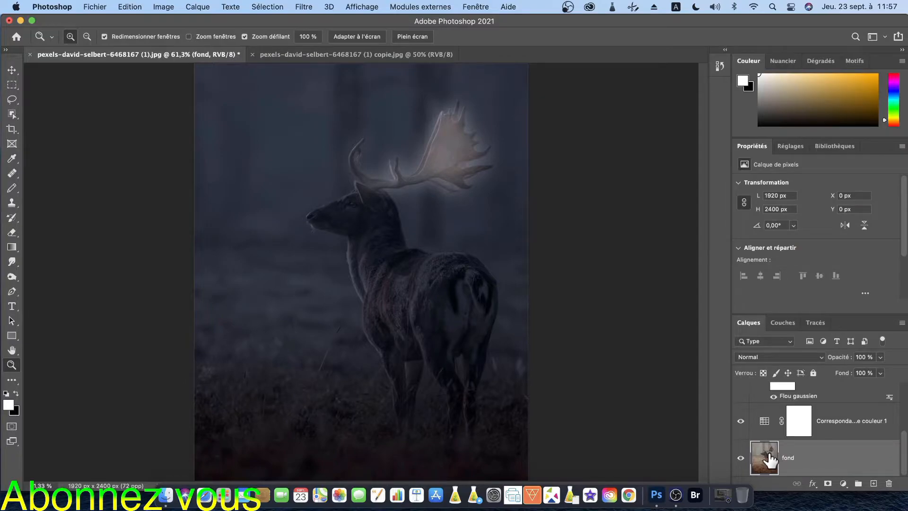
left_click(790, 146)
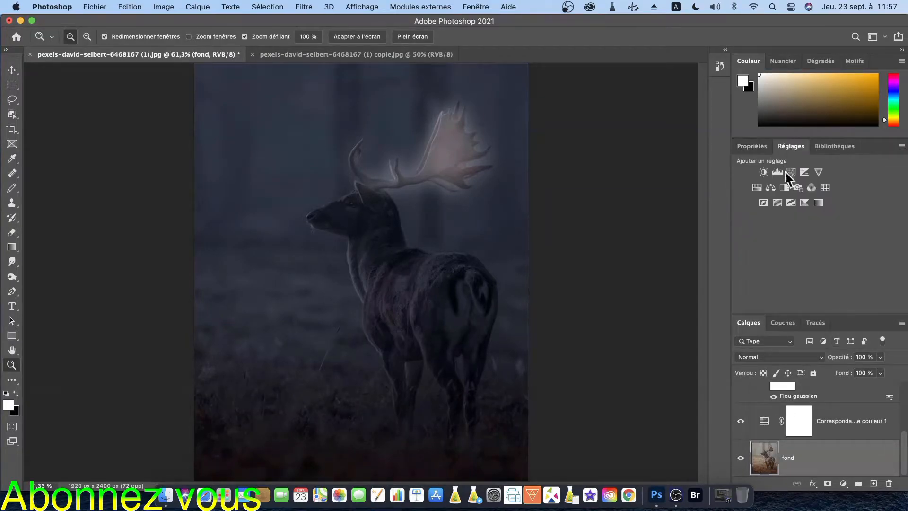
left_click(757, 186)
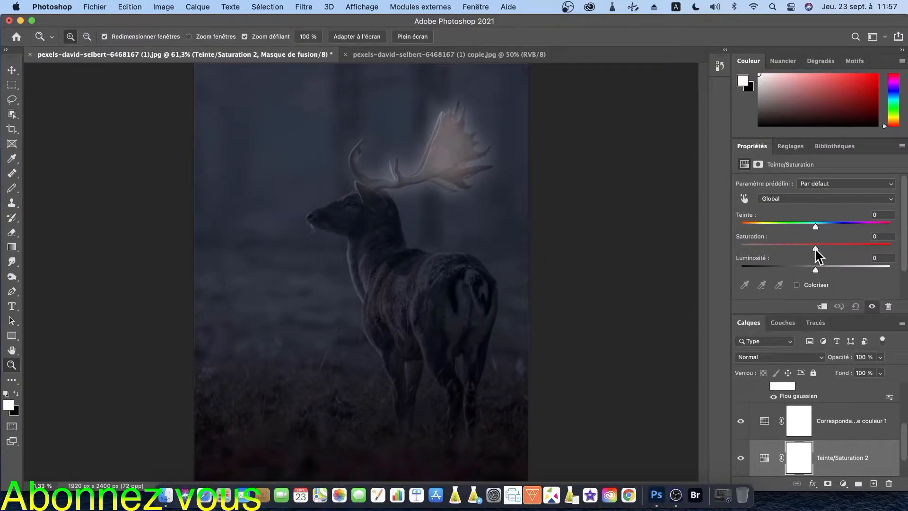
left_click_drag(816, 248, 785, 248)
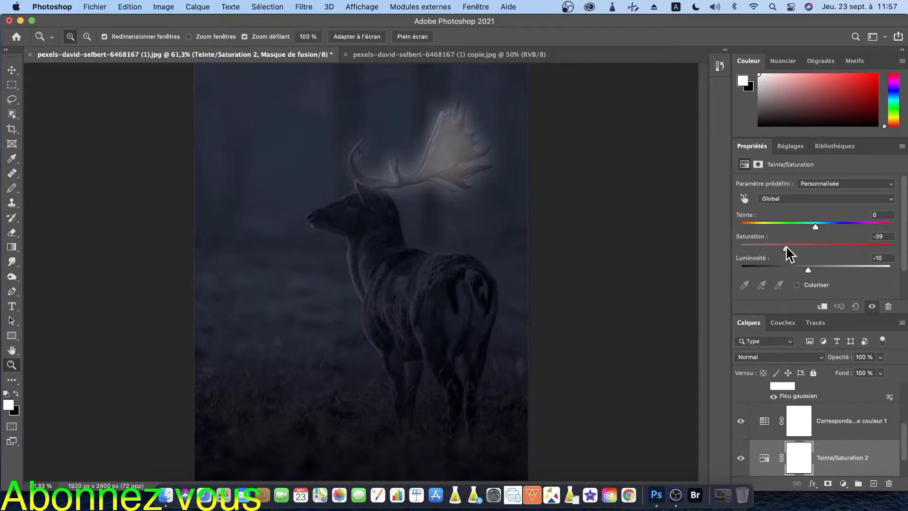
left_click_drag(813, 268, 804, 266)
scroll(827, 412, "down", 5)
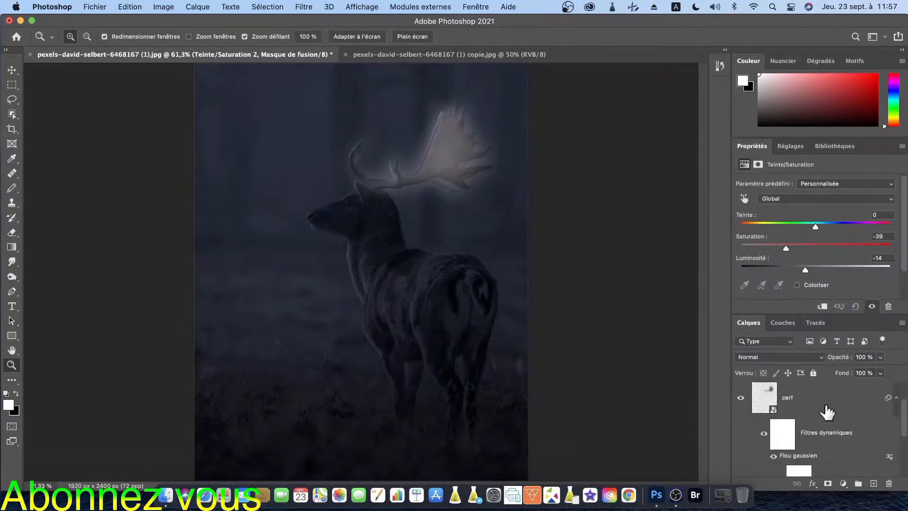
scroll(823, 415, "up", 5)
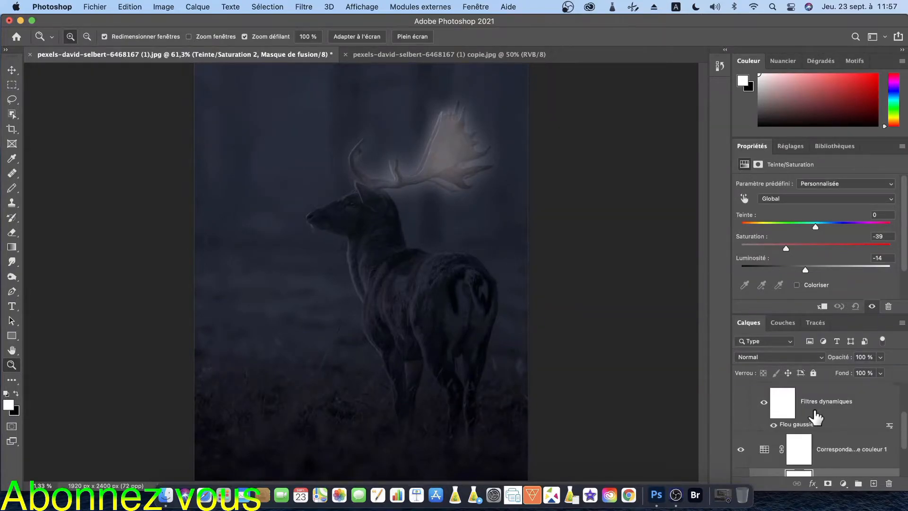
scroll(814, 417, "down", 5)
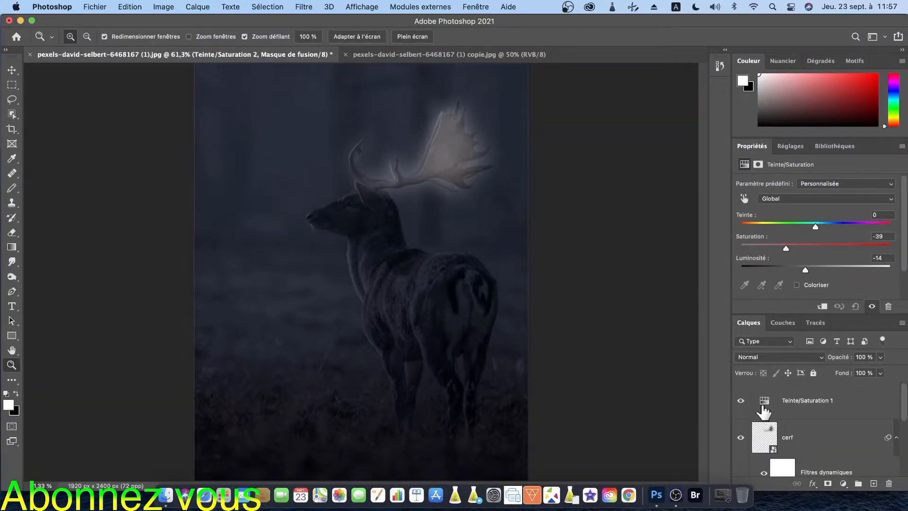
scroll(828, 428, "up", 4)
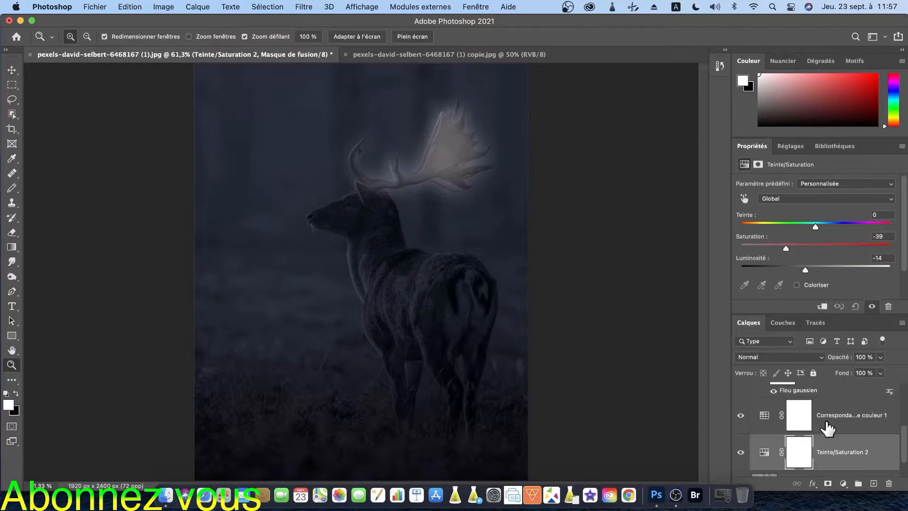
Move the Teinte/Saturation 1 adjustment layer beneath cerf, directly above Correspondance de couleur 1.
scroll(828, 428, "down", 4)
left_click_drag(801, 414, 819, 439)
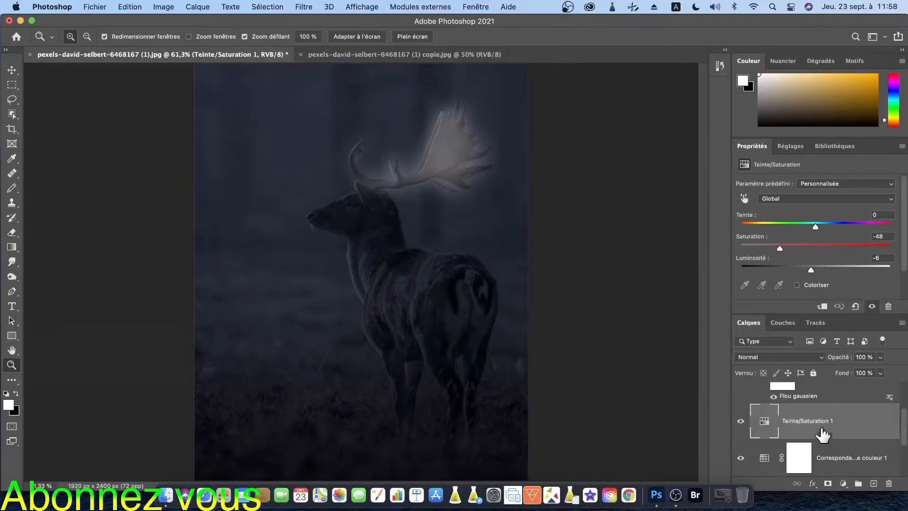
scroll(825, 438, "down", 3)
scroll(826, 436, "up", 3)
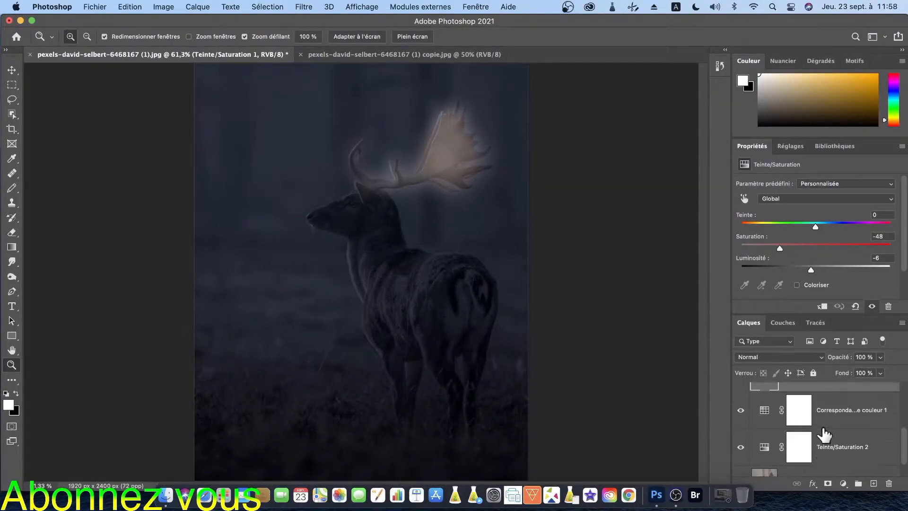
scroll(824, 434, "down", 2)
scroll(823, 432, "up", 1)
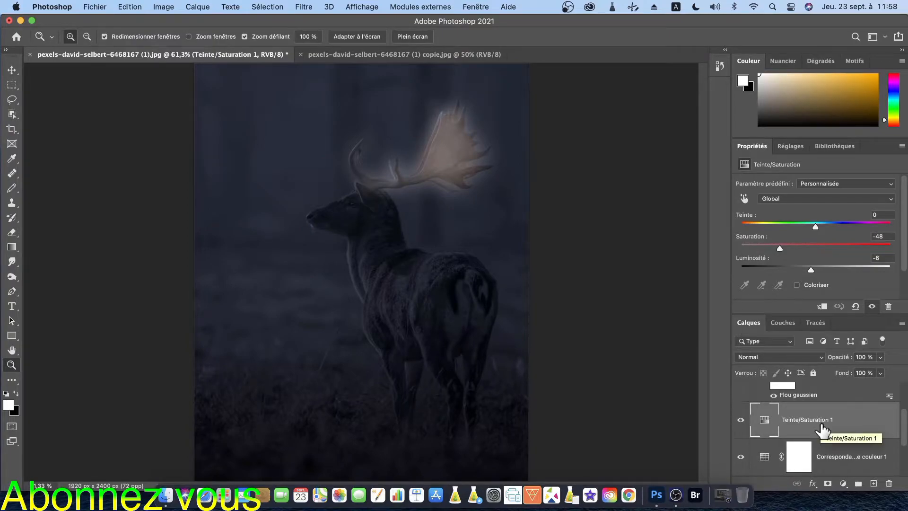
Delete the Teinte/Saturation 1 adjustment layer.
right_click(822, 430)
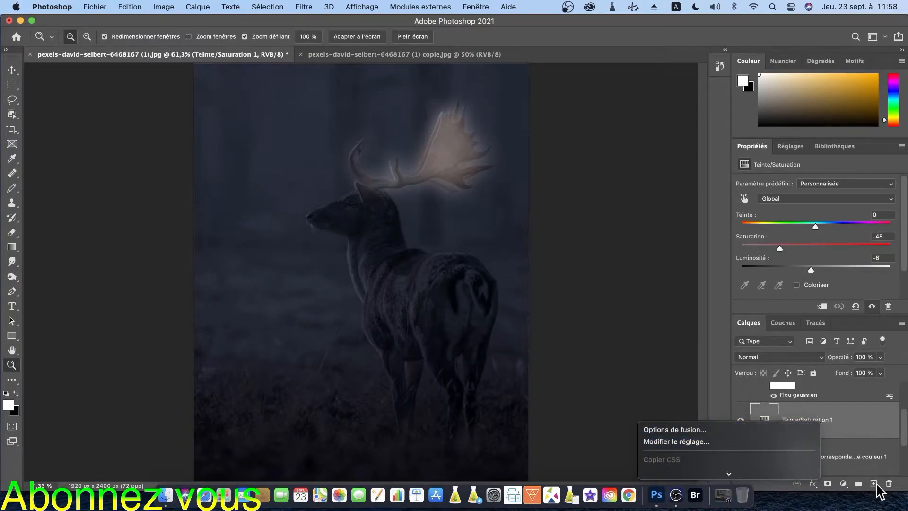
left_click(889, 484)
left_click(889, 484)
Move the Teinte/Saturation 2 adjustment layer above Correspondance de couleur 1.
scroll(858, 444, "down", 1)
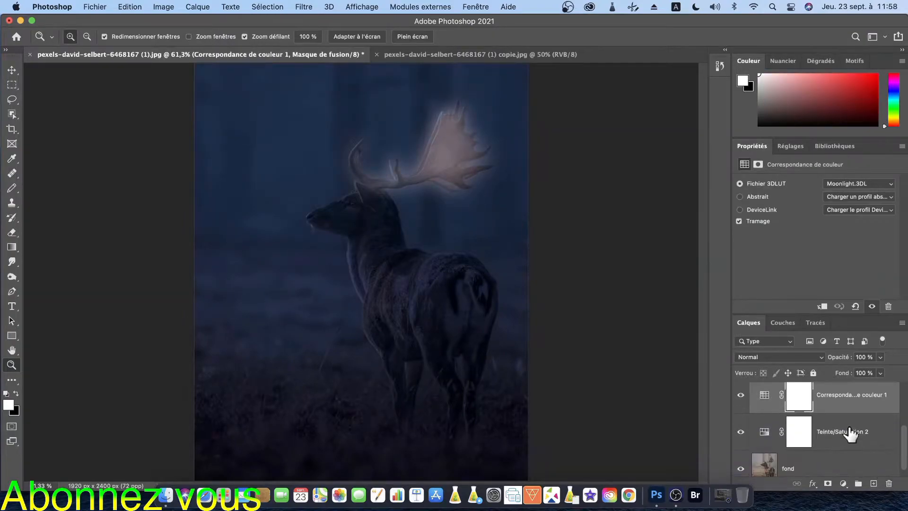
left_click_drag(808, 434, 787, 443)
scroll(816, 457, "down", 1)
scroll(816, 457, "down", 4)
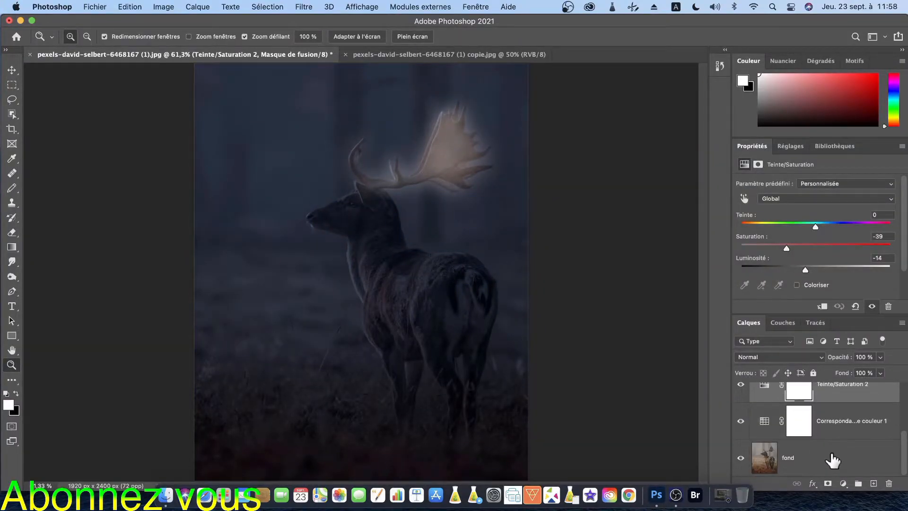
Add a layer group, Groupe 1, above Teinte/Saturation 2 and delete the surplus Groupe 2.
scroll(833, 460, "up", 2)
scroll(833, 459, "up", 2)
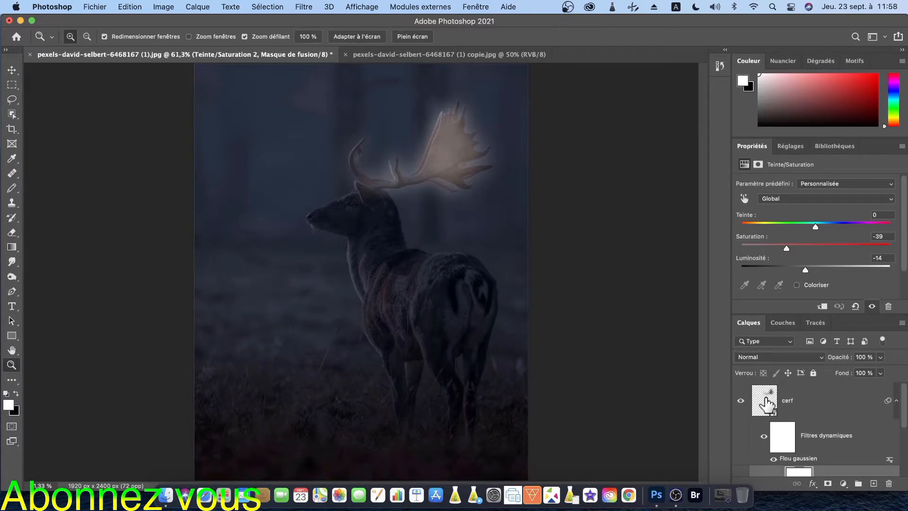
left_click(858, 484)
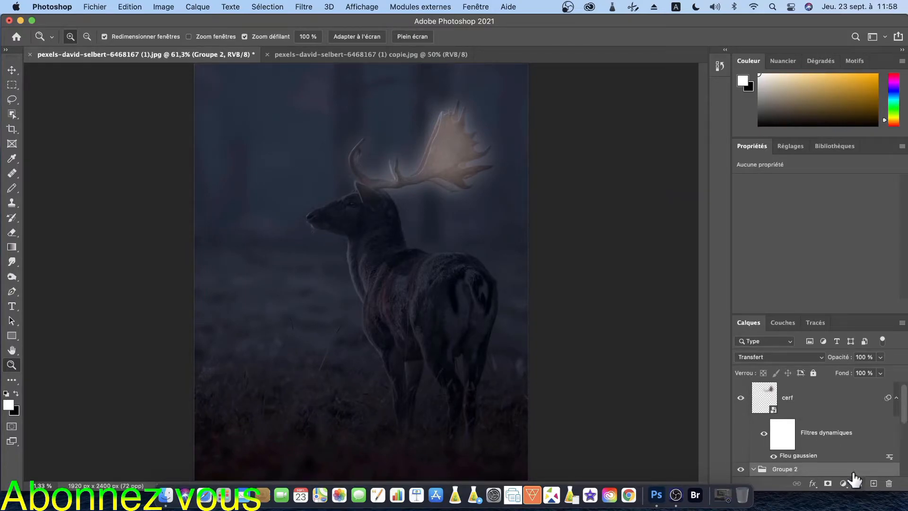
scroll(825, 405, "down", 2)
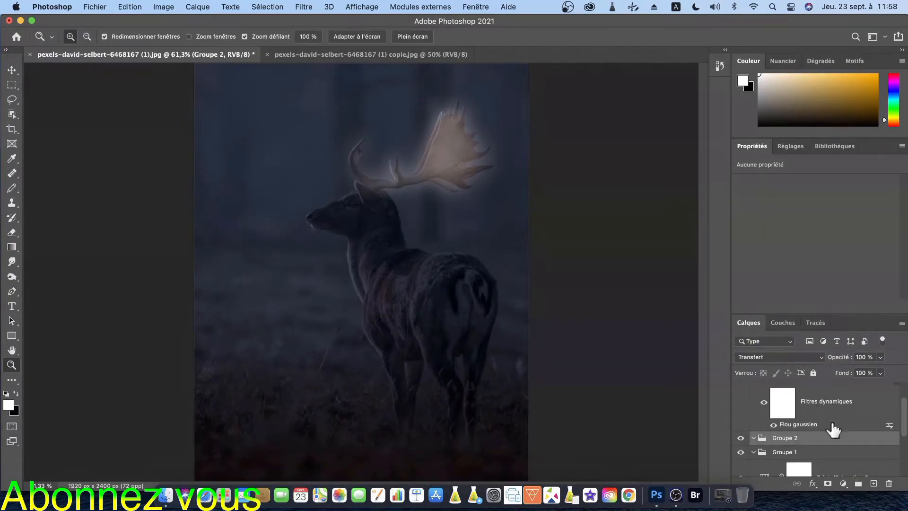
right_click(818, 439)
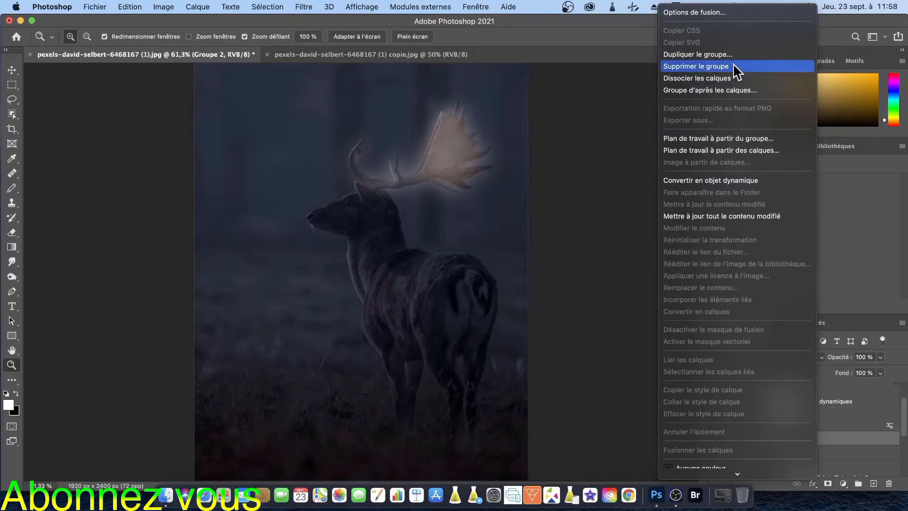
left_click(736, 66)
scroll(853, 403, "down", 2)
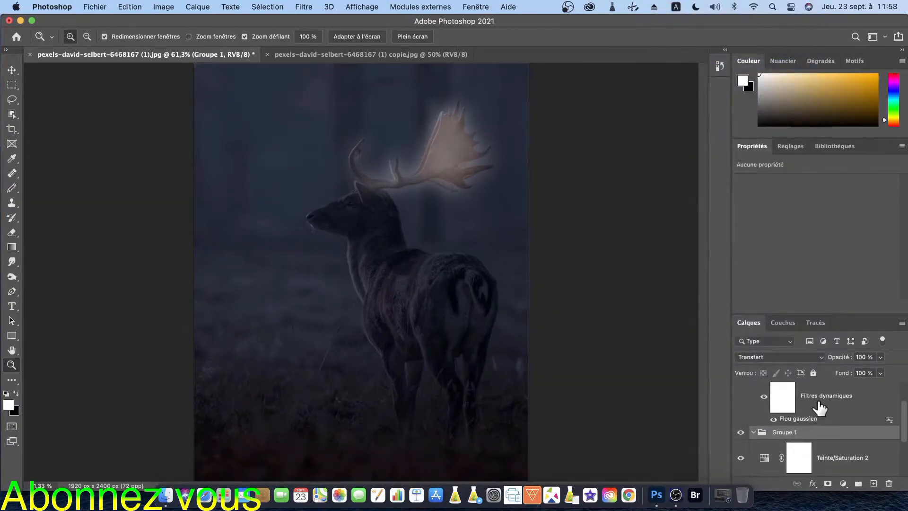
Move the cerf smart-object layer into Groupe 1.
scroll(852, 404, "up", 3)
left_click_drag(828, 391, 775, 466)
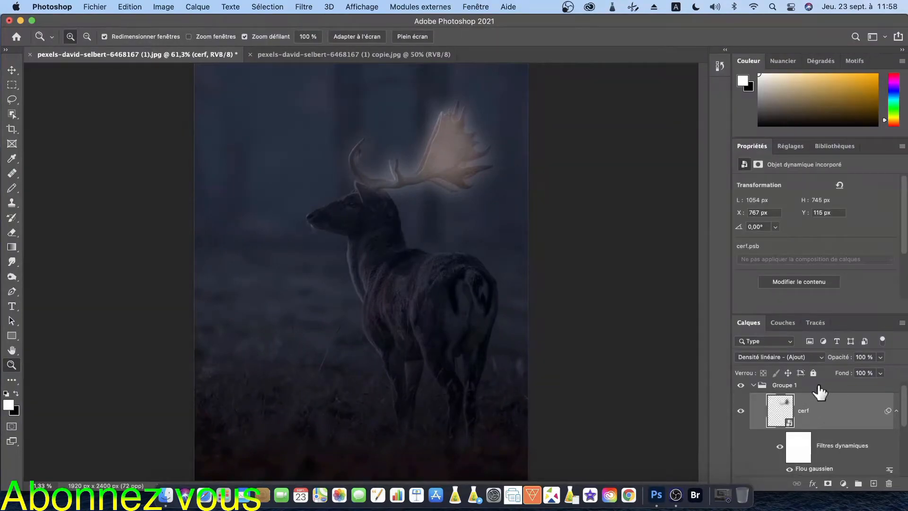
scroll(846, 402, "down", 2)
scroll(807, 406, "up", 2)
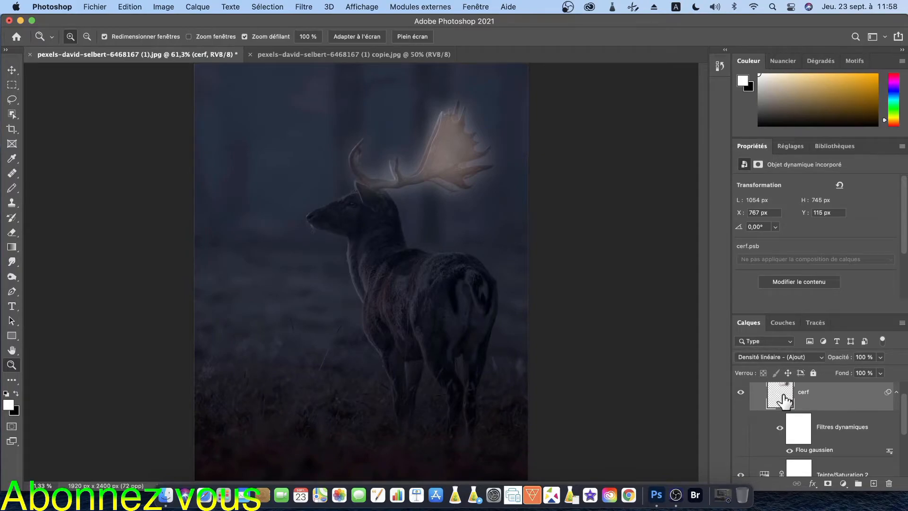
Duplicate the cerf layer as cerf copie in the same document.
right_click(851, 401)
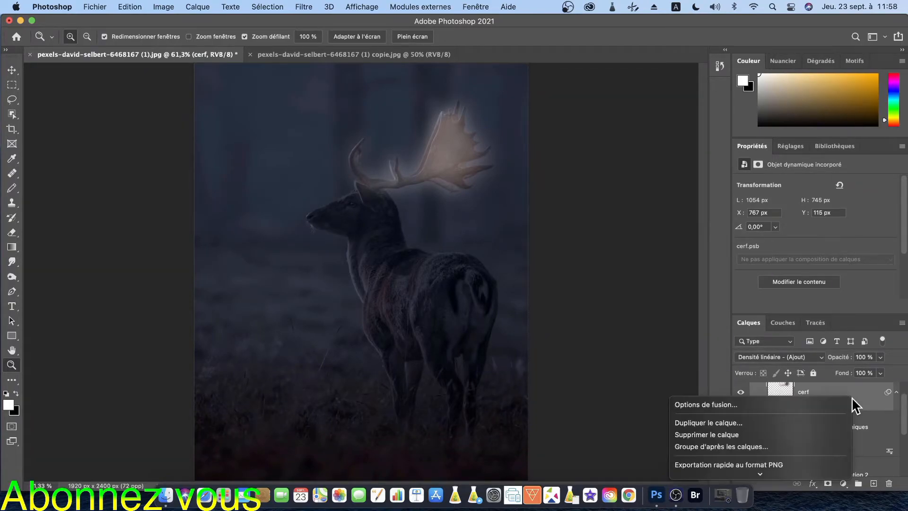
left_click(822, 422)
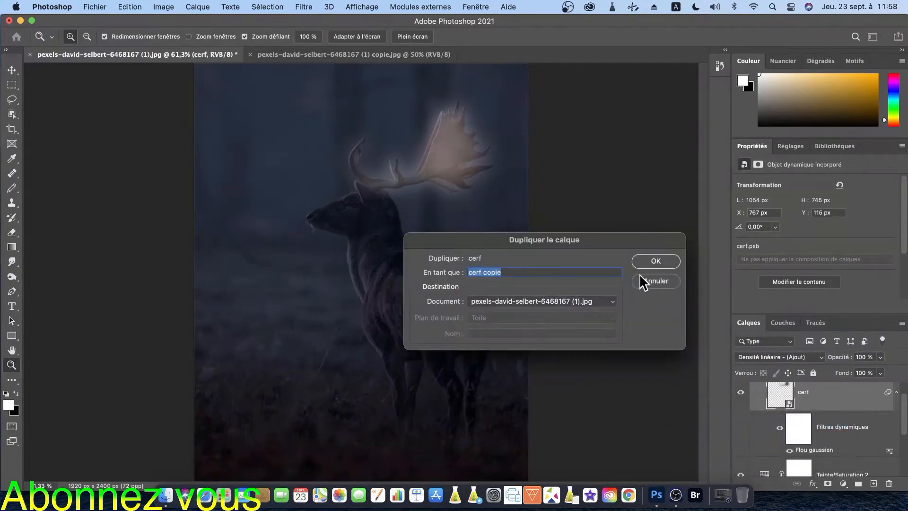
left_click(649, 259)
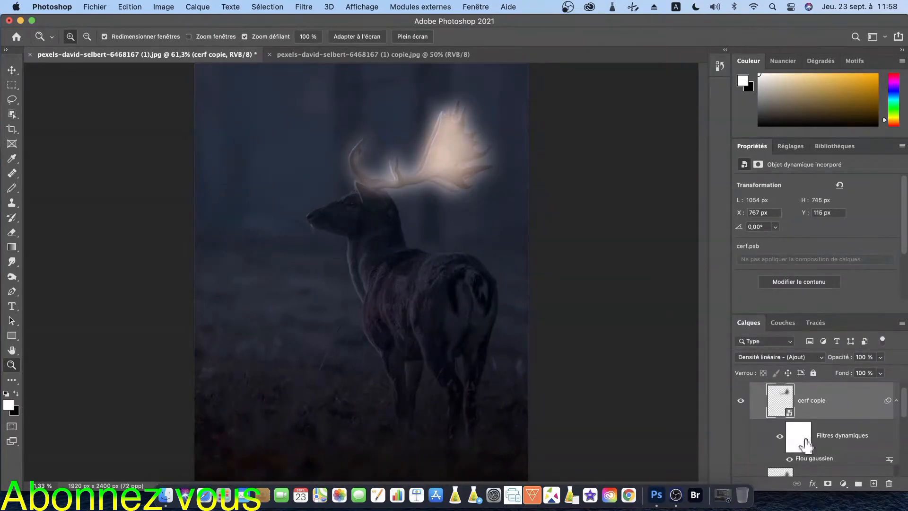
Reduce the radius of cerf copie's Flou gaussien smart filter to below 2,7 px to sharpen the antlers.
scroll(826, 455, "down", 1)
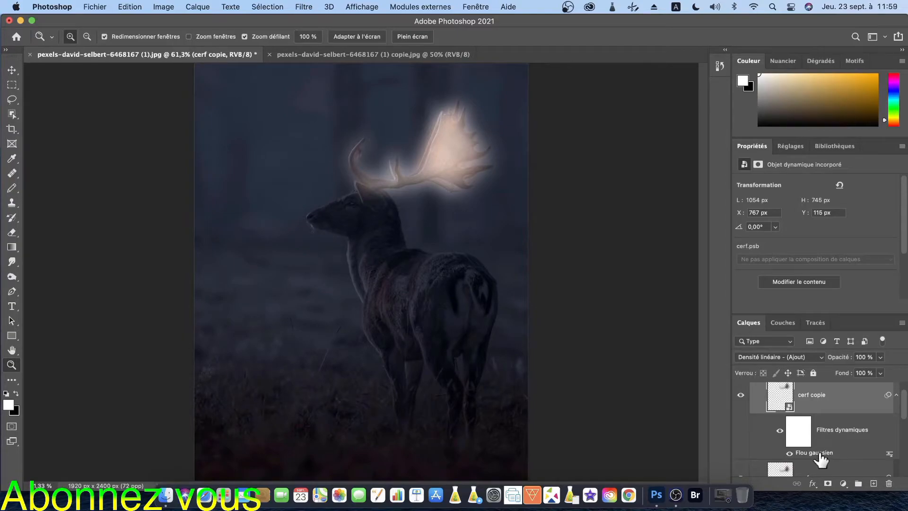
double_click(820, 453)
left_click_drag(569, 280, 547, 278)
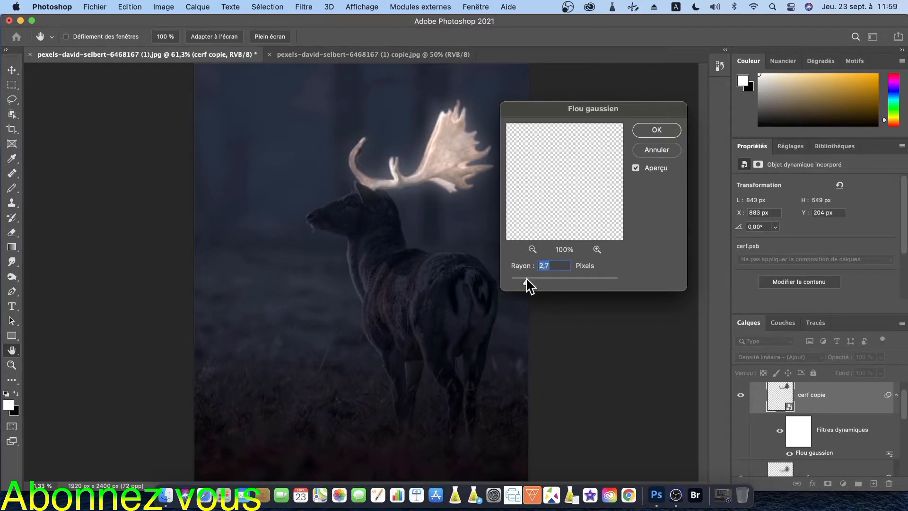
left_click_drag(525, 278, 519, 277)
left_click(649, 128)
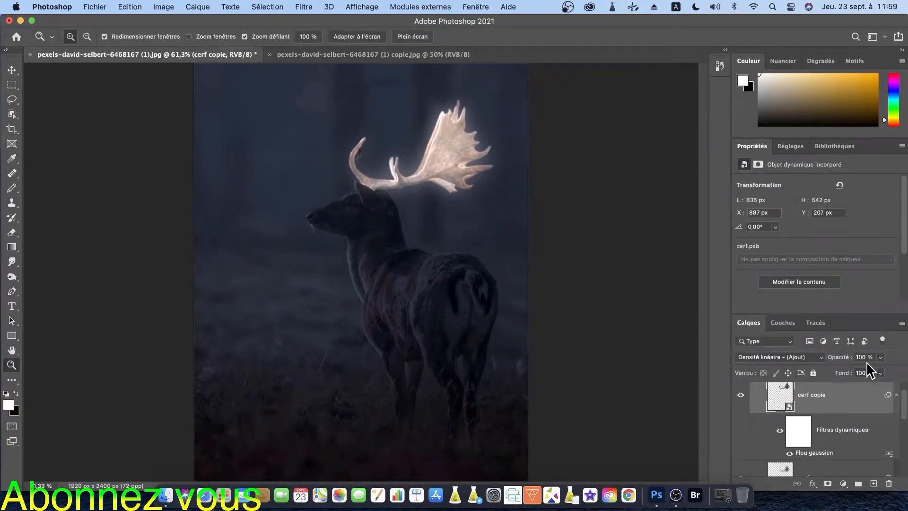
left_click_drag(836, 361, 844, 361)
Set the radius of the original cerf layer's Flou gaussien smart filter to 24,7 px, trying wider radii for the glow first.
scroll(821, 406, "down", 4)
scroll(826, 420, "up", 2)
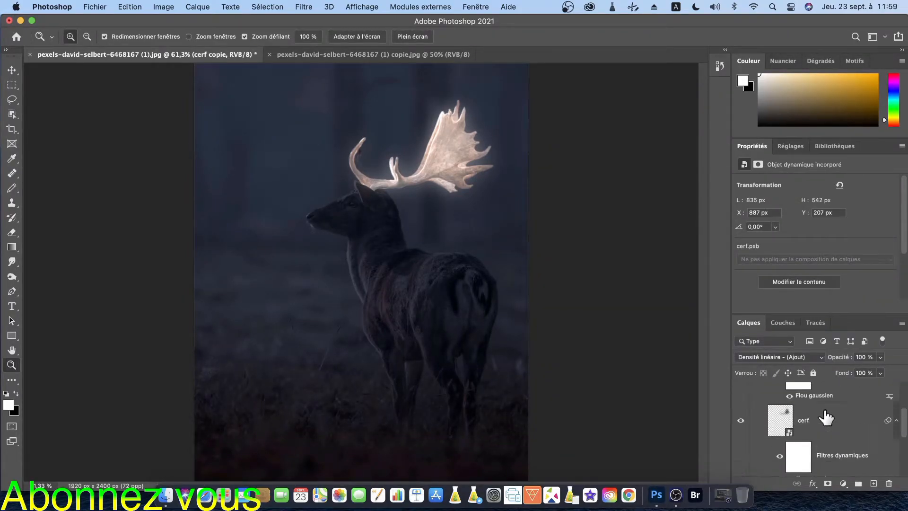
scroll(827, 419, "down", 3)
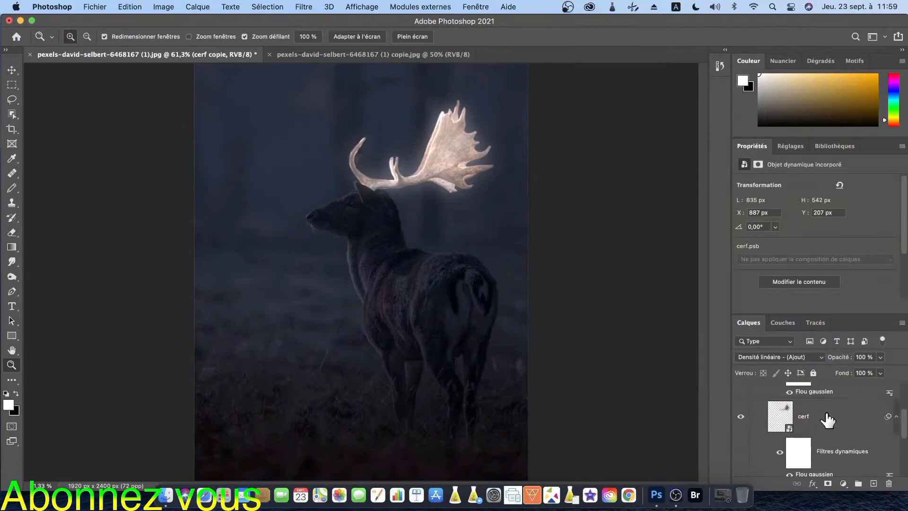
left_click(821, 442)
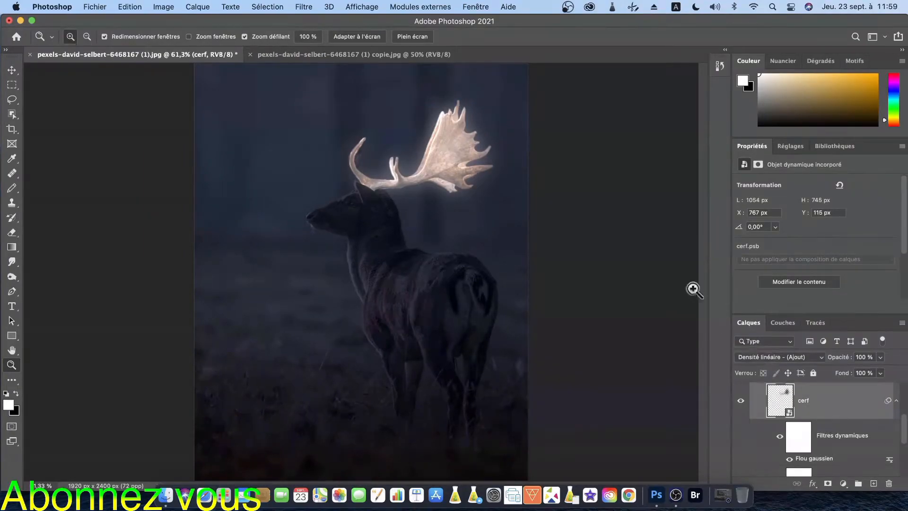
scroll(824, 460, "down", 1)
scroll(825, 459, "down", 2)
scroll(831, 440, "up", 2)
double_click(815, 417)
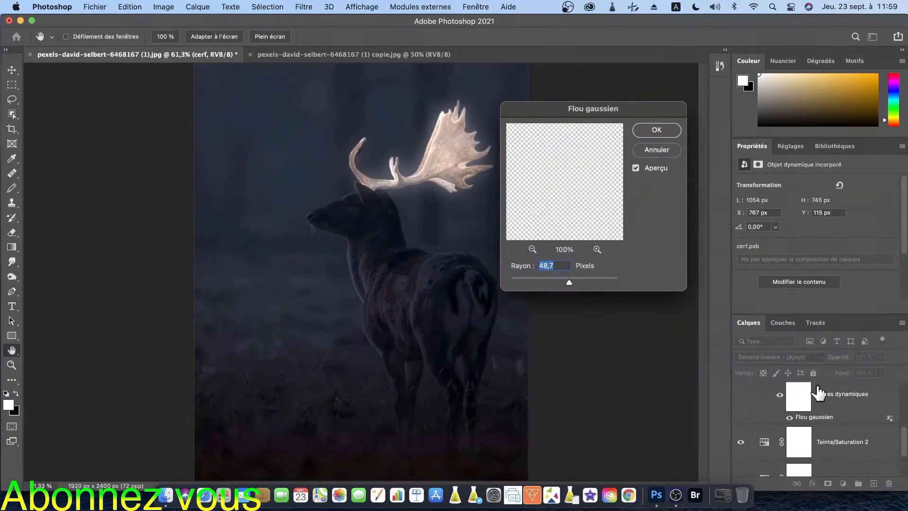
scroll(818, 397, "up", 2)
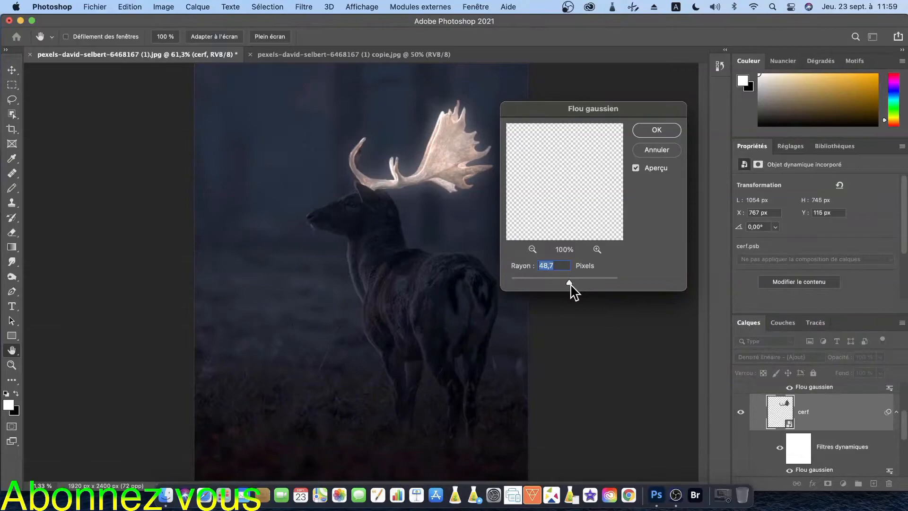
left_click_drag(569, 284, 580, 284)
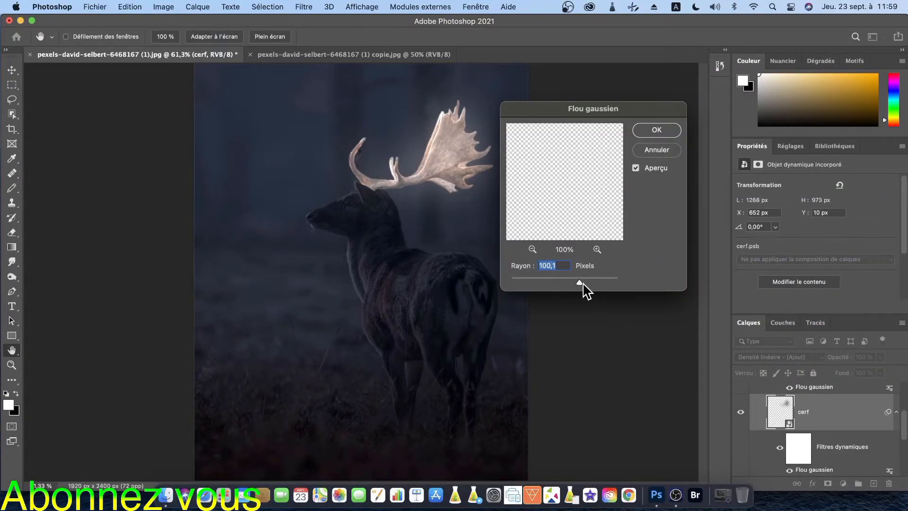
left_click(584, 283)
left_click_drag(585, 283, 604, 284)
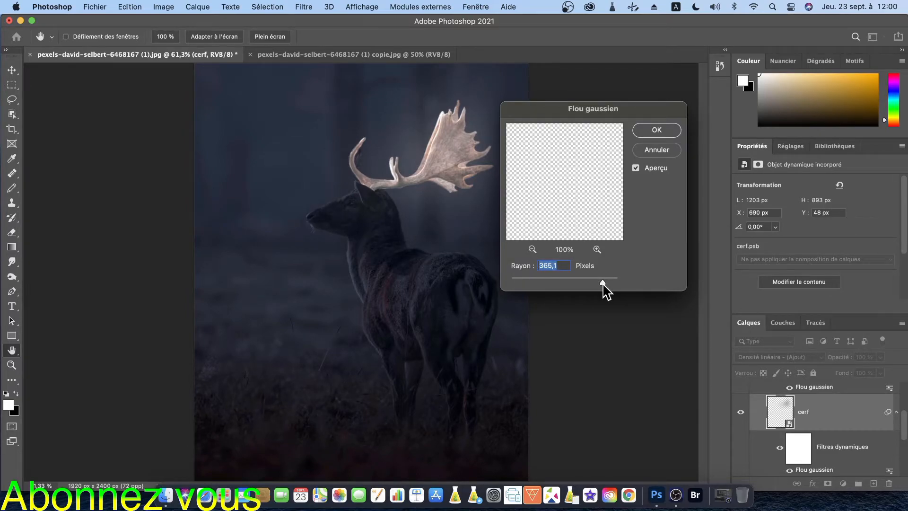
left_click_drag(603, 284, 580, 283)
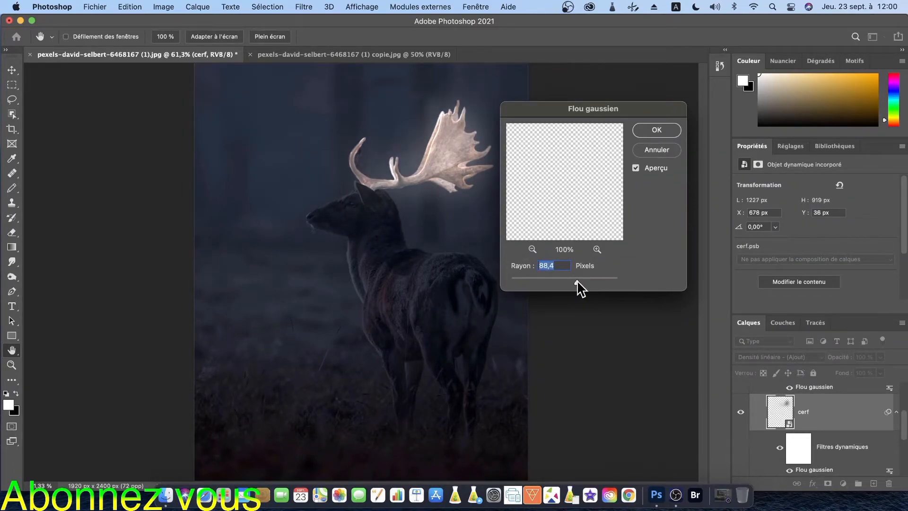
left_click_drag(577, 281, 572, 281)
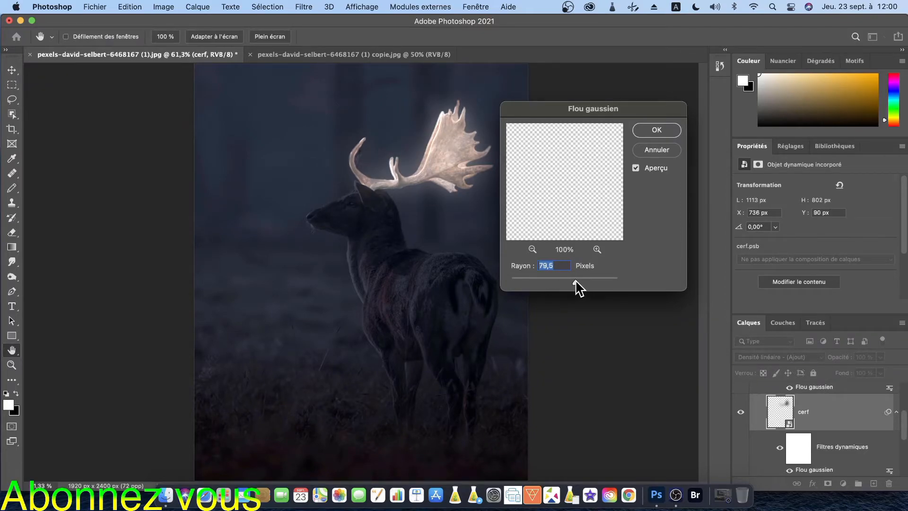
left_click_drag(576, 282, 560, 282)
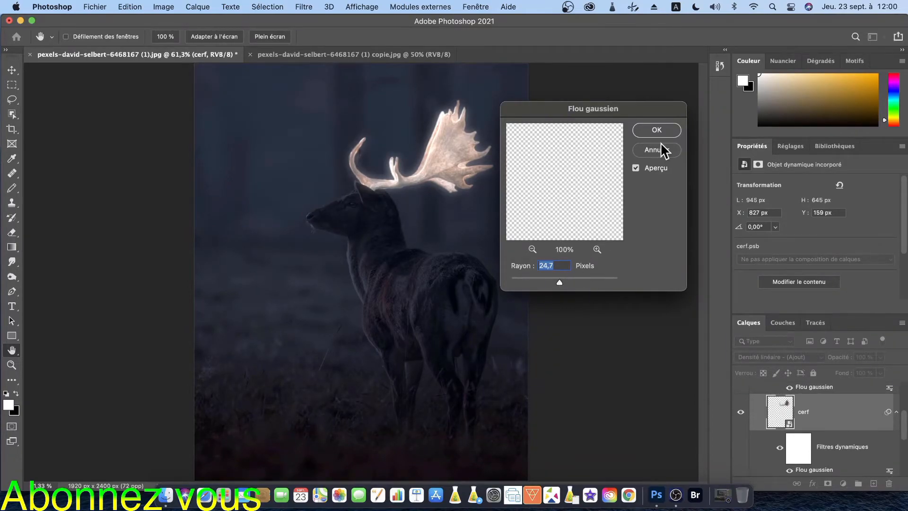
left_click(660, 133)
key("z")
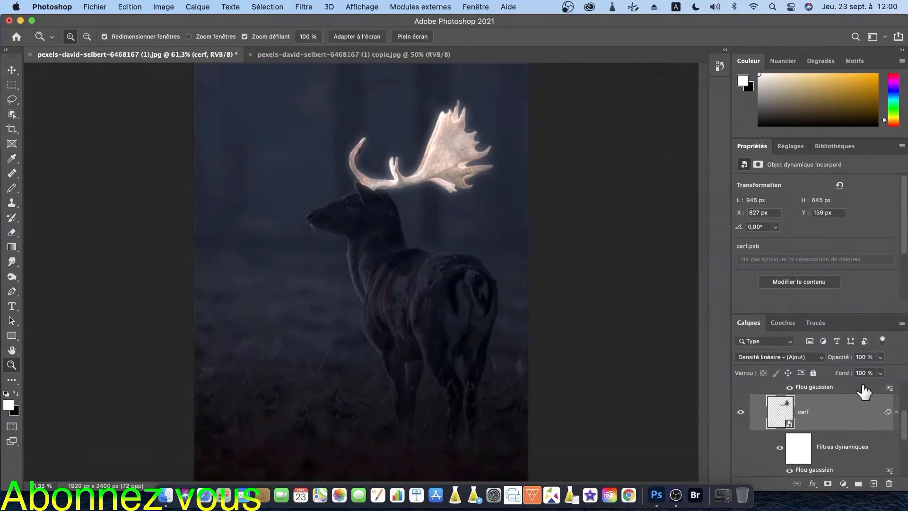
Readjust the Flou gaussien smart filter of cerf copie to a radius of about 1,5 px.
scroll(864, 392, "down", 2)
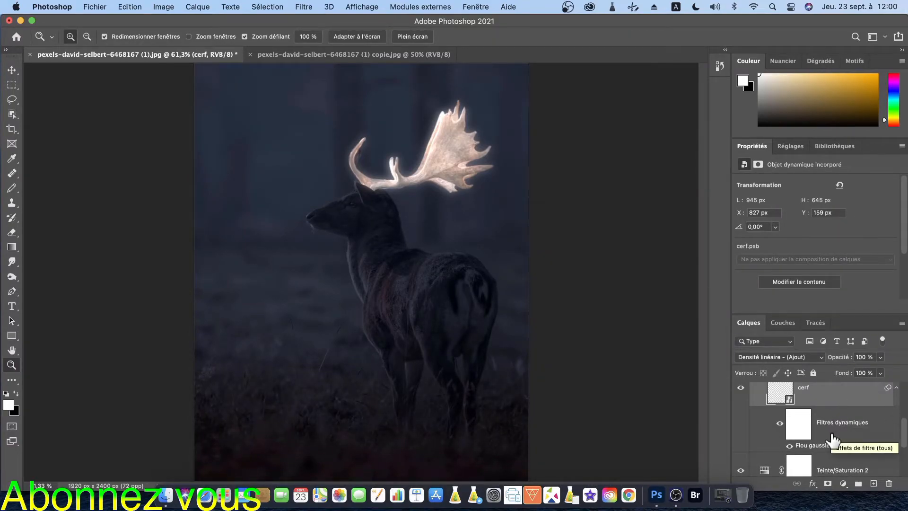
left_click_drag(828, 405, 818, 435)
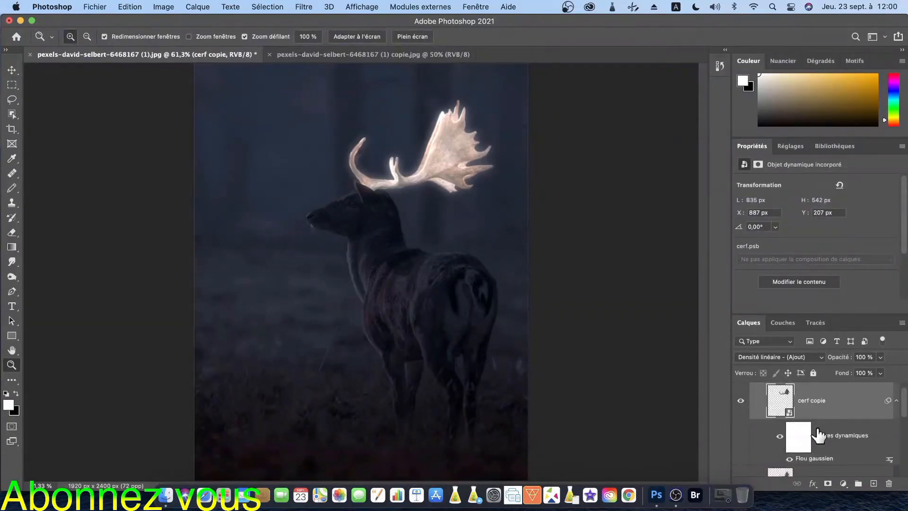
double_click(822, 466)
left_click_drag(518, 282, 493, 284)
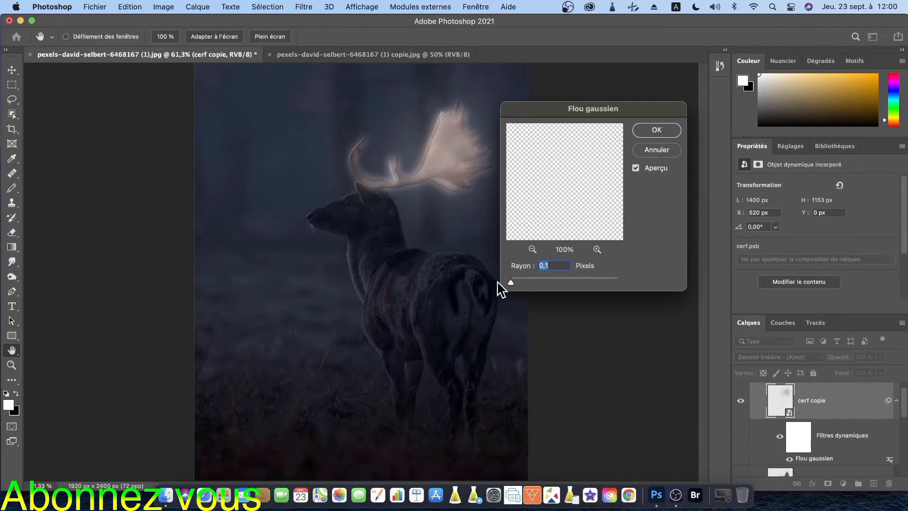
left_click_drag(511, 281, 519, 281)
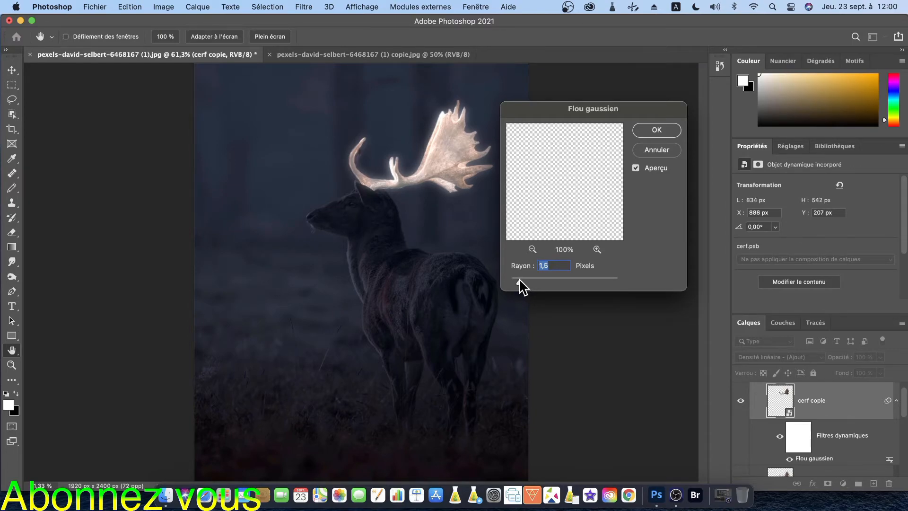
left_click(658, 128)
scroll(872, 425, "down", 3)
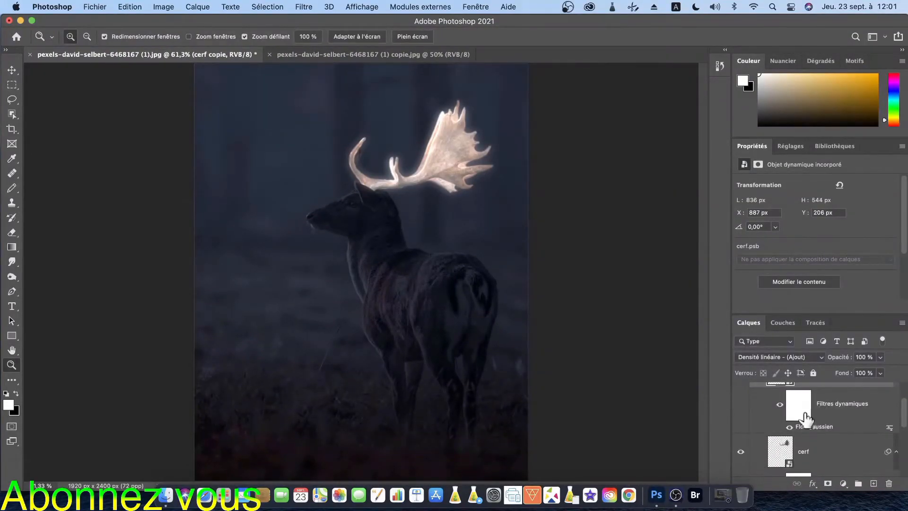
Reorder the antler layers in Groupe 1 so that cerf copie sits directly below cerf with its smart filter.
scroll(827, 421, "down", 5)
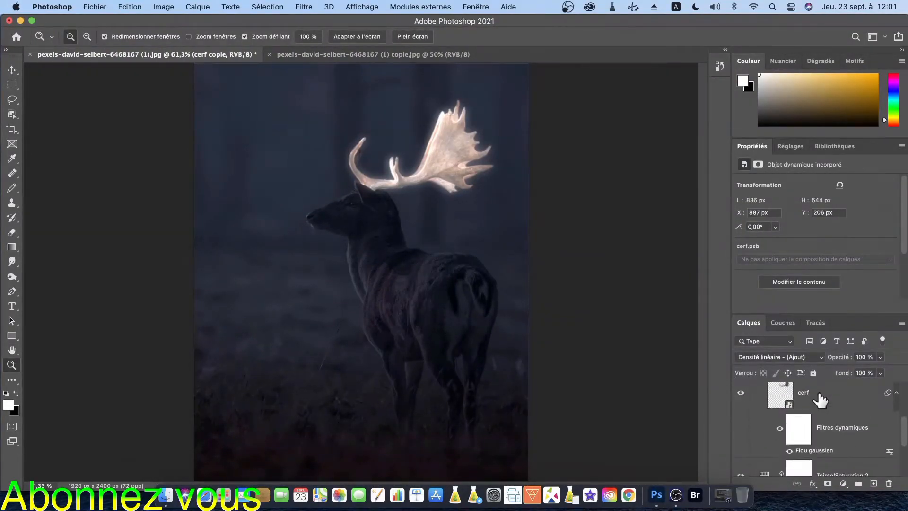
scroll(827, 423, "up", 8)
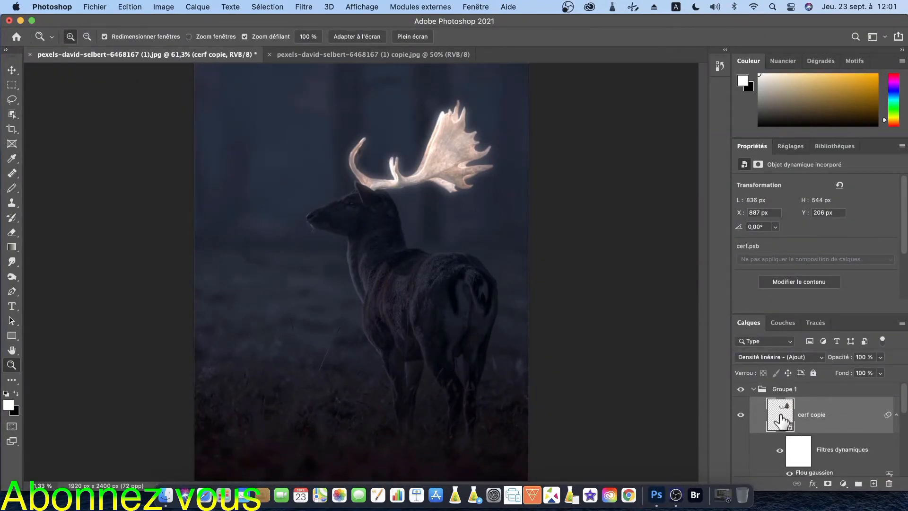
scroll(811, 444, "down", 2)
scroll(814, 451, "down", 1)
scroll(827, 403, "down", 3)
scroll(827, 403, "up", 3)
scroll(827, 406, "up", 1)
left_click_drag(826, 408, 811, 429)
mouse_move(804, 464)
left_mouse_down()
mouse_move(805, 484)
mouse_move(808, 377)
mouse_move(807, 468)
mouse_move(815, 449)
left_mouse_up()
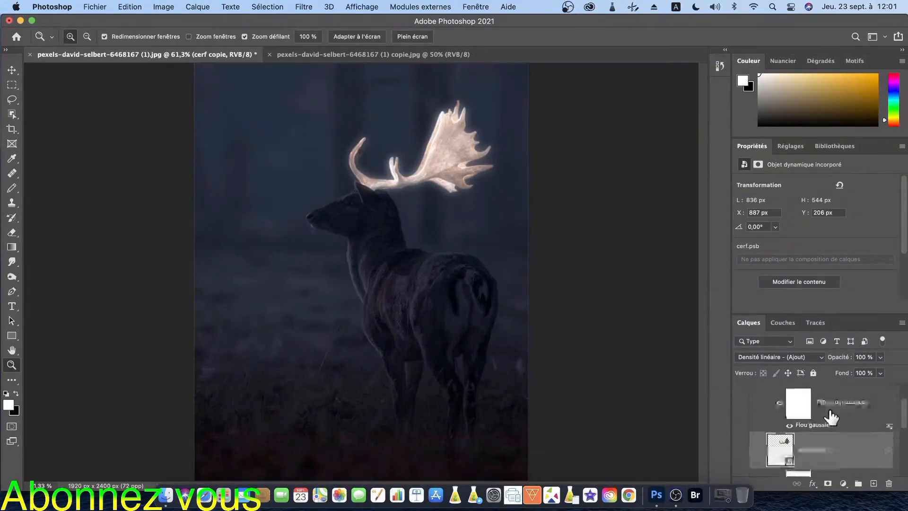
Duplicate the cerf layer as cerf copie 2 in the same document.
left_click(780, 416)
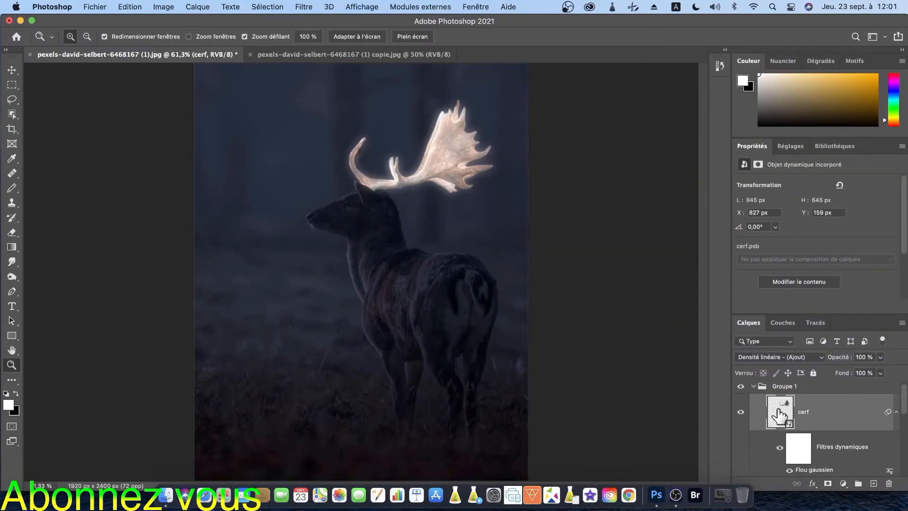
right_click(827, 416)
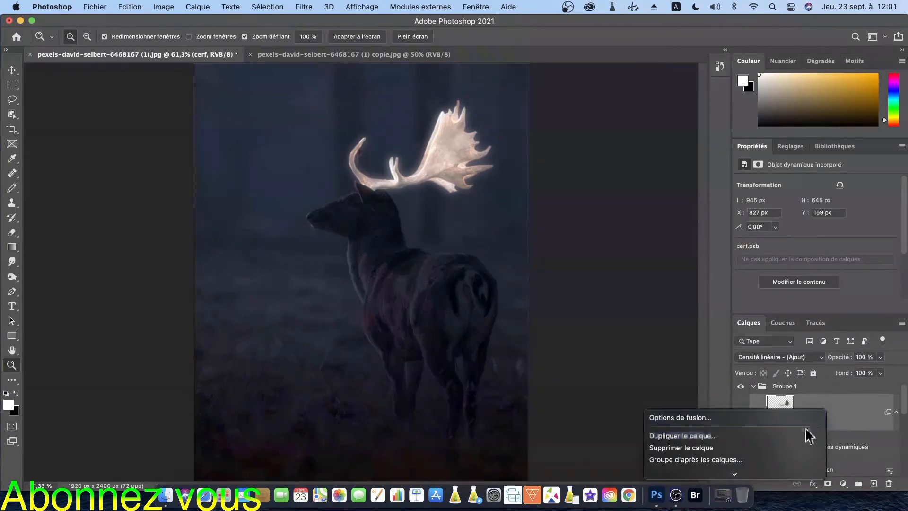
left_click(799, 434)
left_click(653, 261)
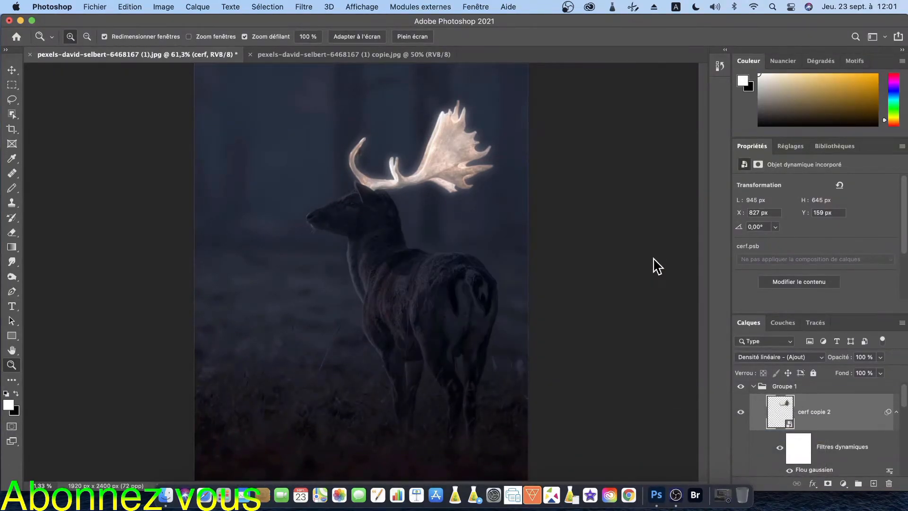
Widen the Flou gaussien smart filter of cerf copie 2 to a radius beyond 132,5 px for a diffuse glow around the antlers.
scroll(828, 418, "down", 2)
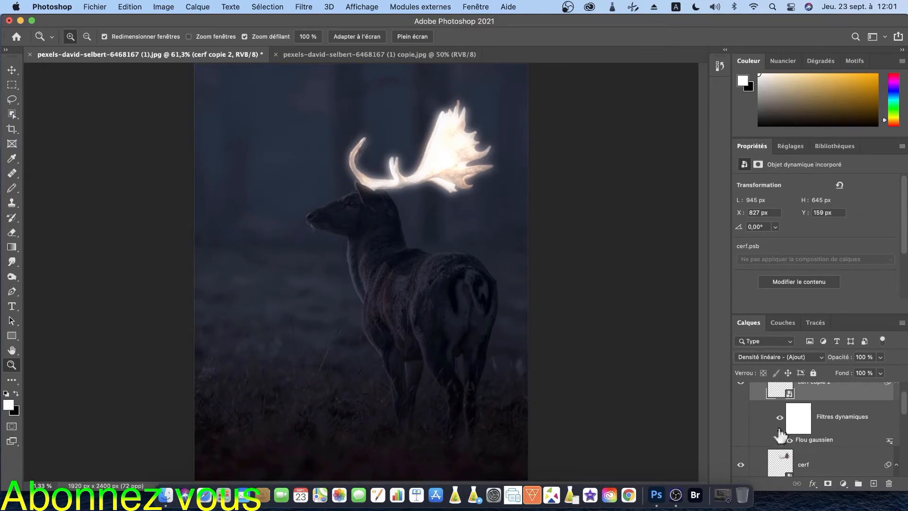
double_click(811, 439)
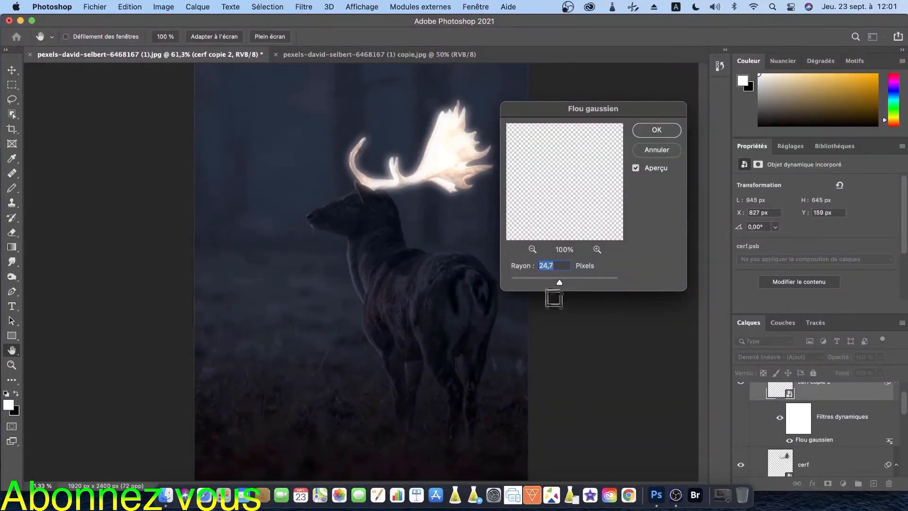
mouse_move(561, 277)
left_mouse_down()
mouse_move(553, 277)
mouse_move(574, 280)
left_mouse_up()
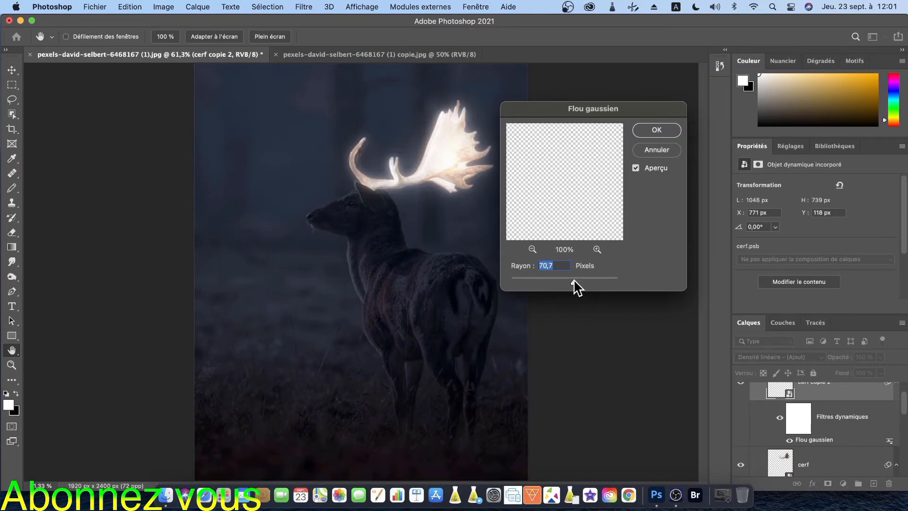
left_click_drag(577, 279, 584, 279)
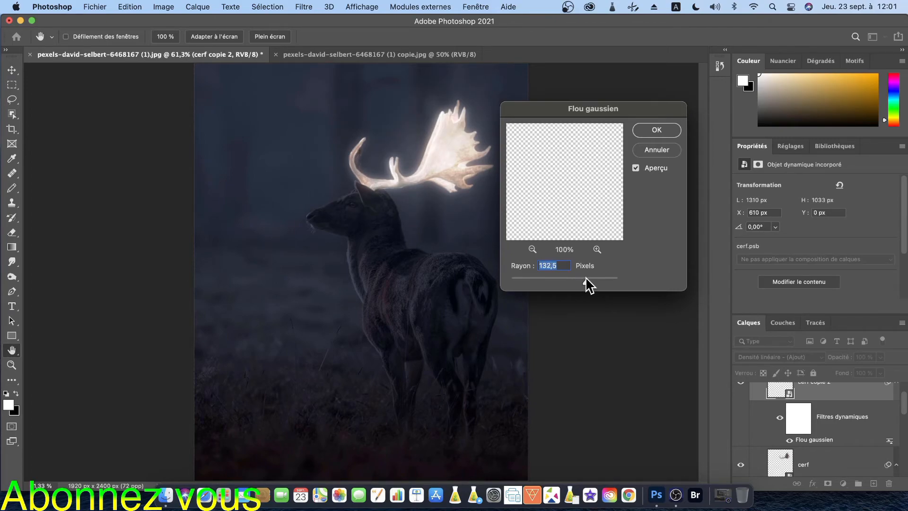
left_click_drag(585, 278, 596, 278)
left_click(666, 133)
key("z")
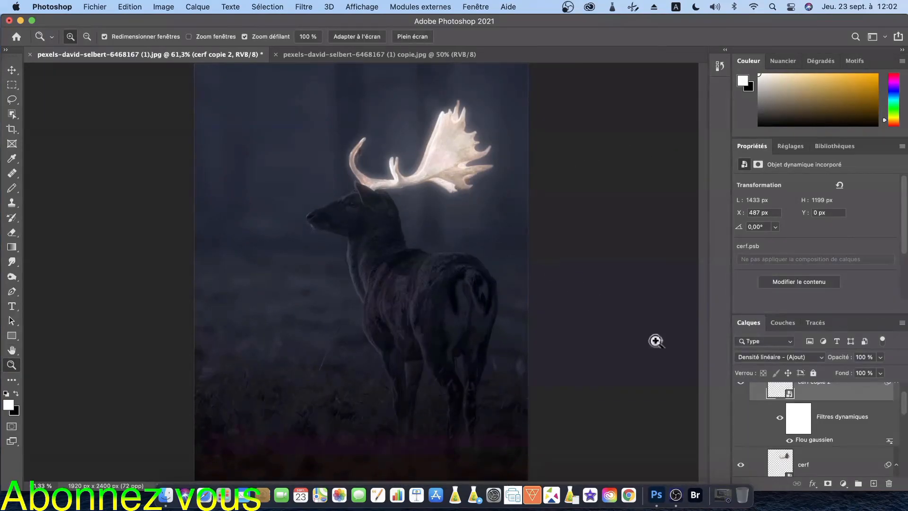
Review the stacked cerf layers and collapse Groupe 1.
scroll(760, 400, "down", 1)
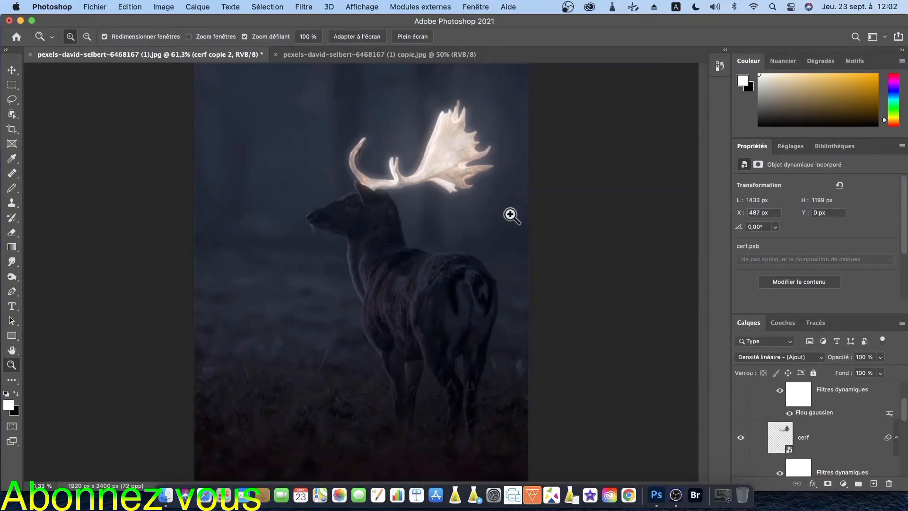
scroll(771, 406, "down", 3)
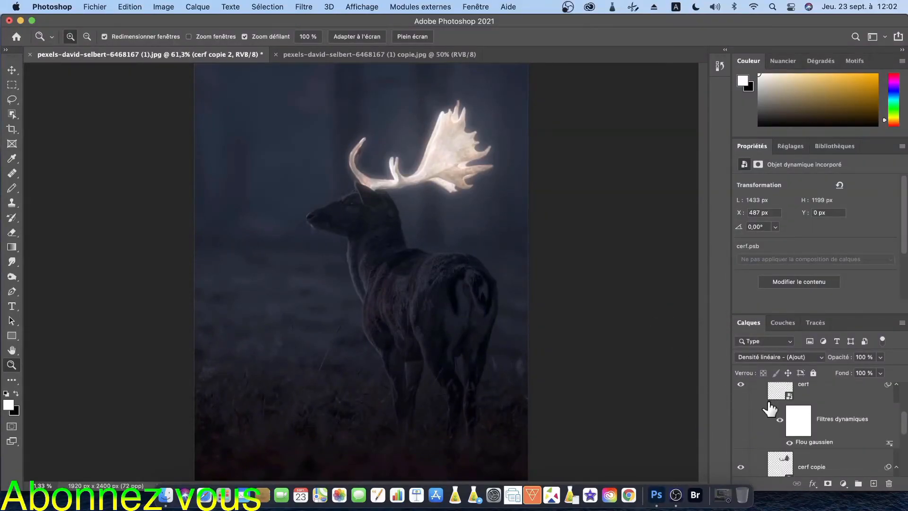
scroll(769, 410, "up", 2)
scroll(770, 407, "up", 2)
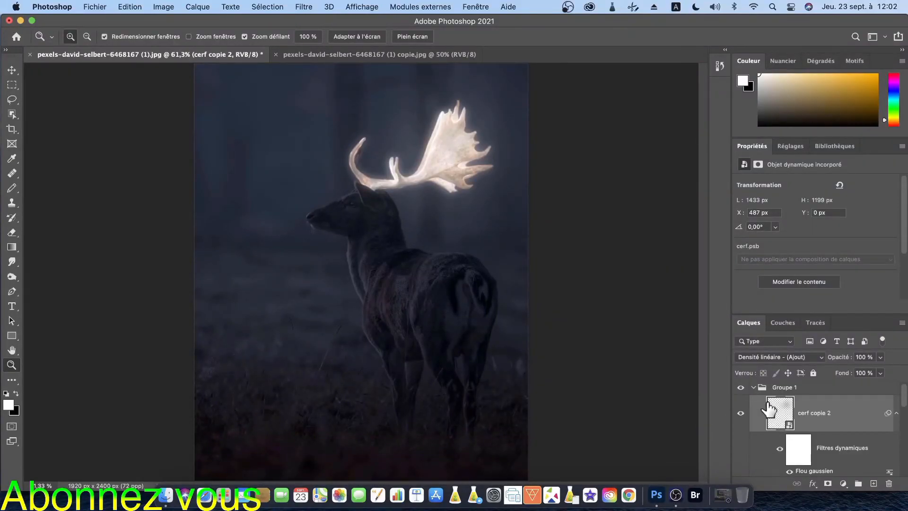
left_click(753, 390)
scroll(763, 409, "down", 2)
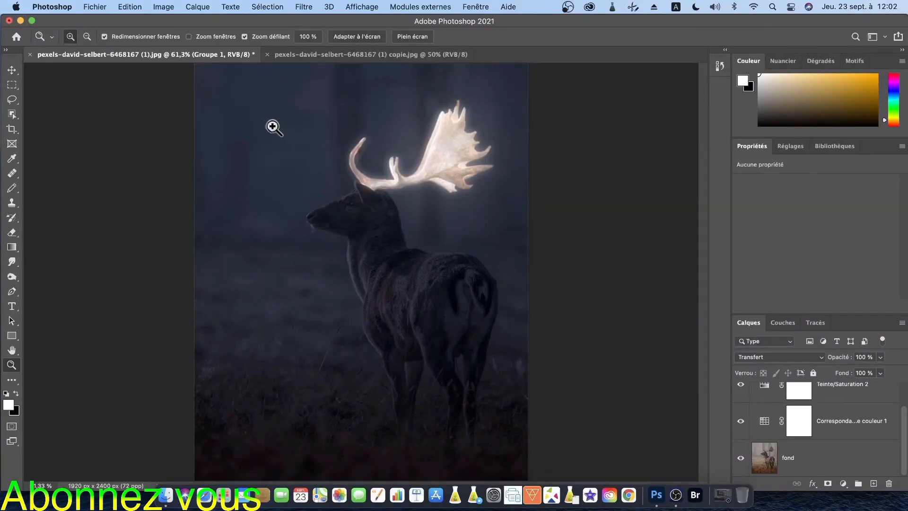
Compare the night scene with the original deer photo document, fitting the original to the screen for a same-size comparison.
left_click(303, 54)
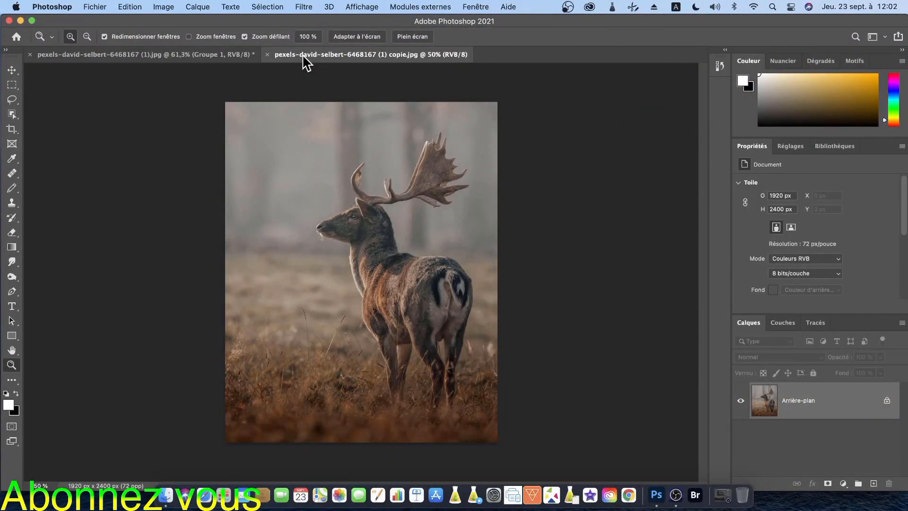
left_click(245, 56)
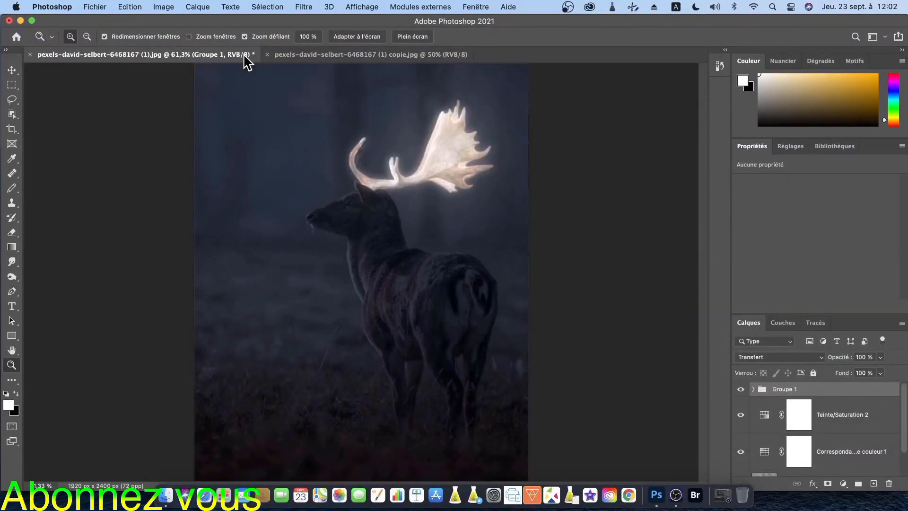
left_click(278, 57)
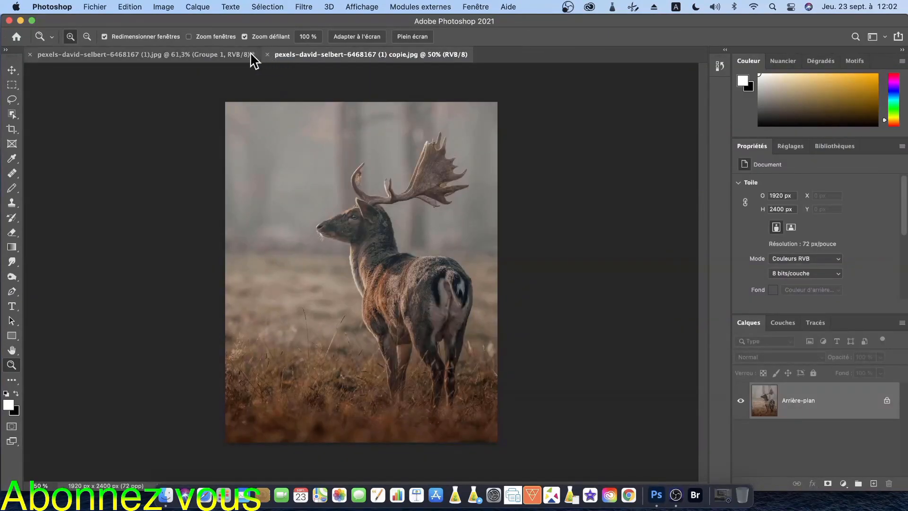
left_click(253, 57)
left_click(310, 56)
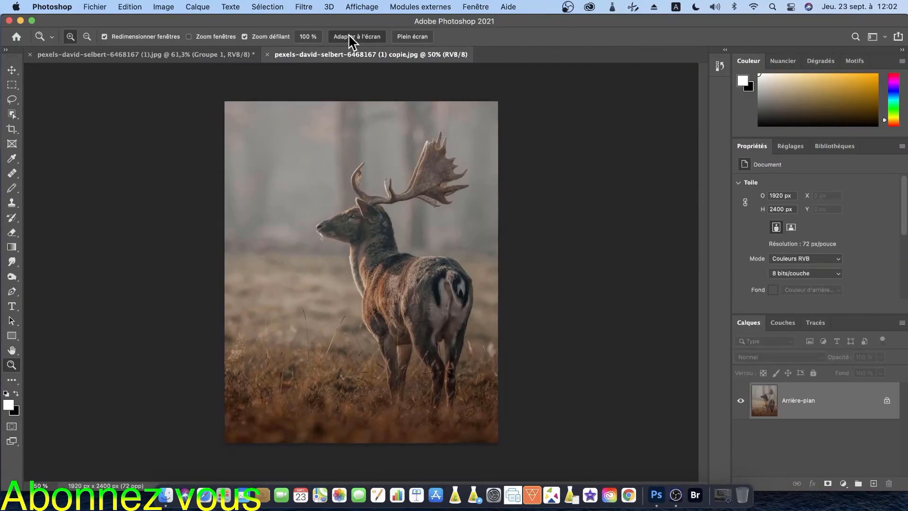
left_click(349, 36)
left_click(236, 55)
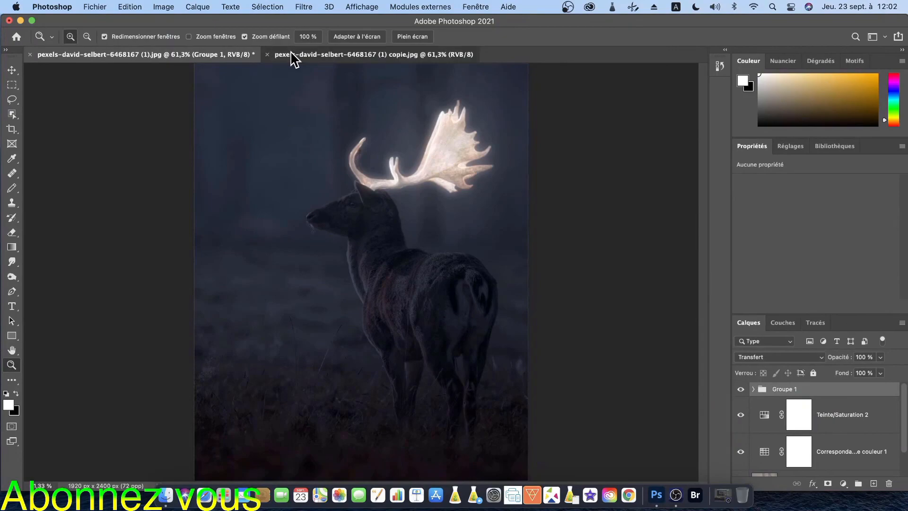